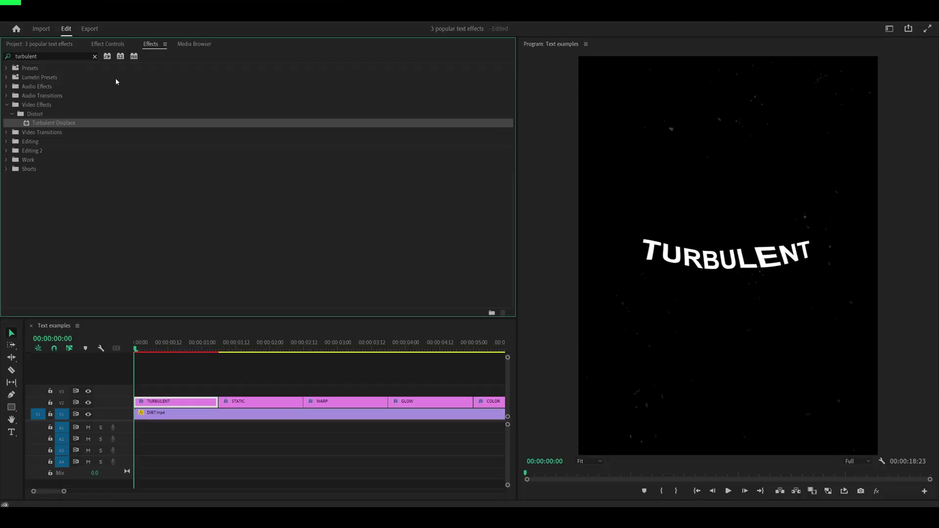
Set the TURBULENT title's Turbulent Displace to Amount 15 and Size 25
left_click(108, 44)
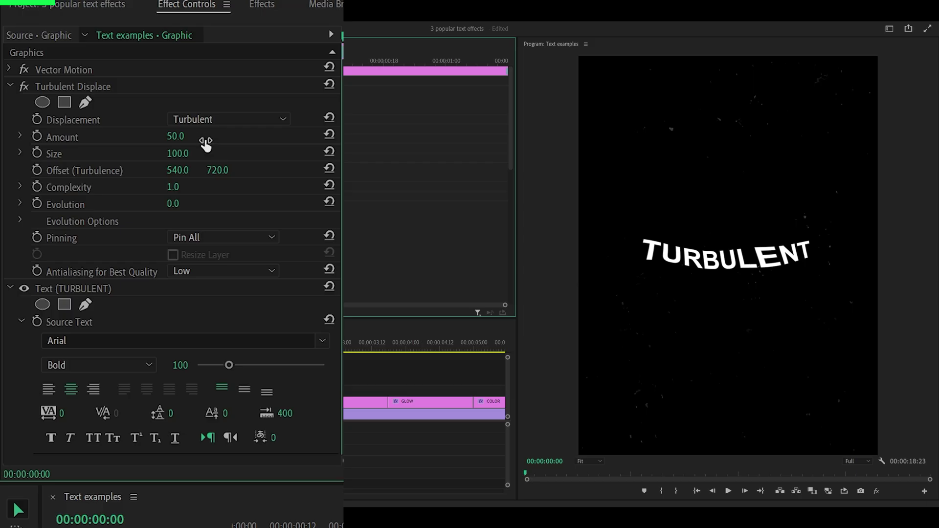
left_click(199, 139)
type("15")
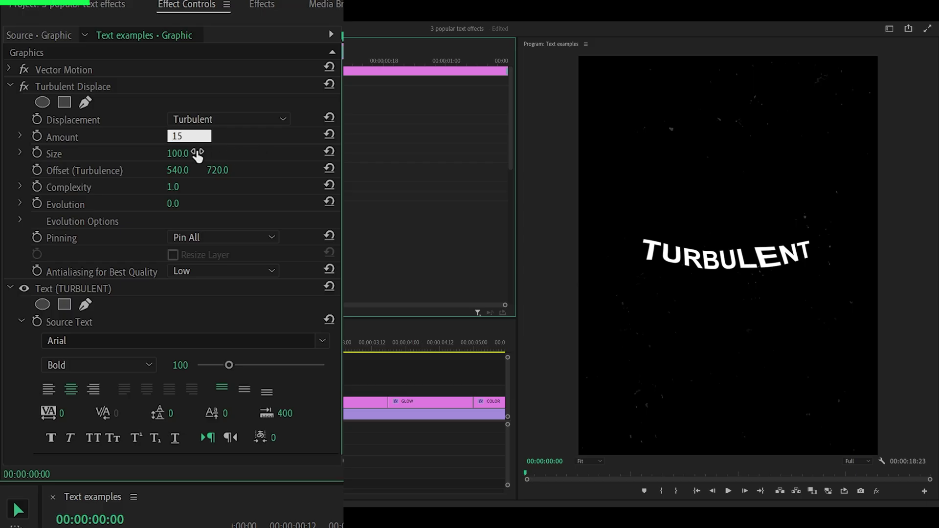
left_click(197, 153)
type("25")
key("Return")
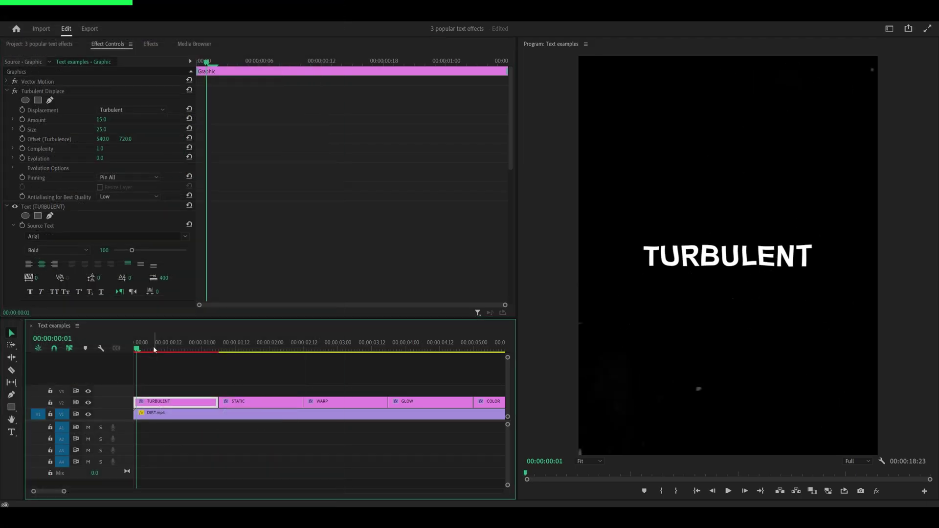
Preview the warp and add an Evolution keyframe at the clip start
key("space")
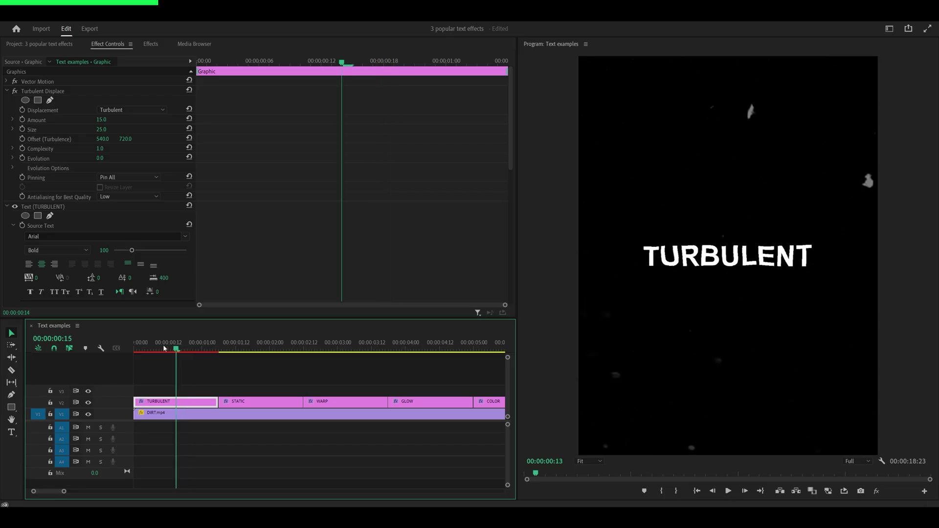
key("space")
key("space")
key("space")
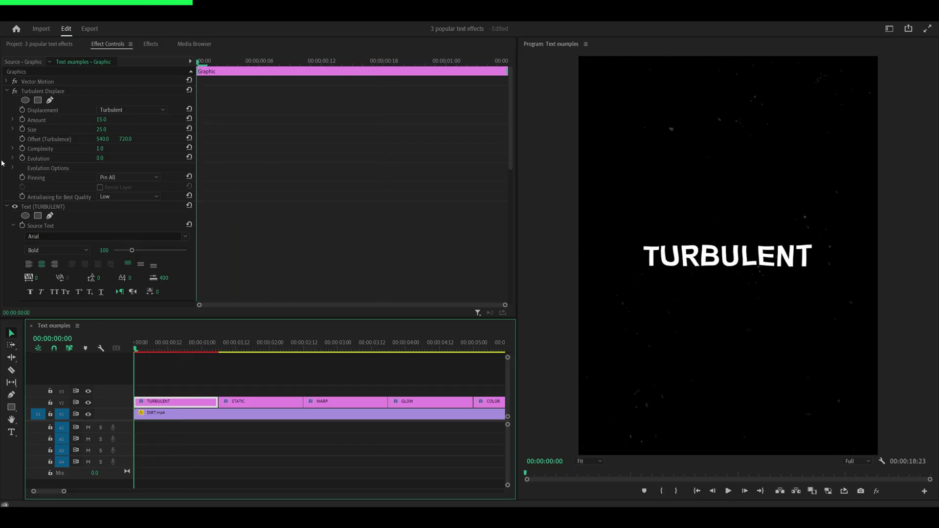
left_click(22, 158)
left_click(23, 159)
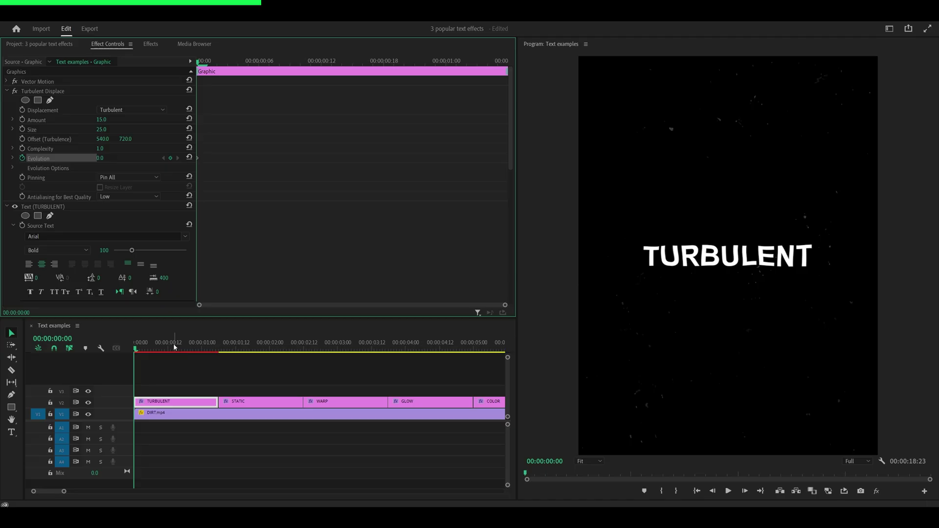
Keyframe Evolution past three rotations at about one second, then preview from the start
left_click_drag(174, 347, 213, 347)
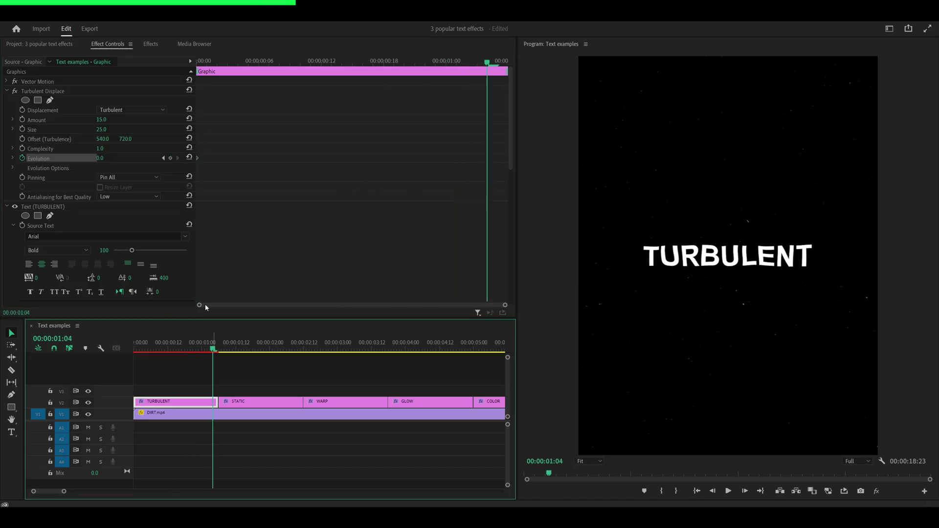
left_click_drag(101, 164, 195, 154)
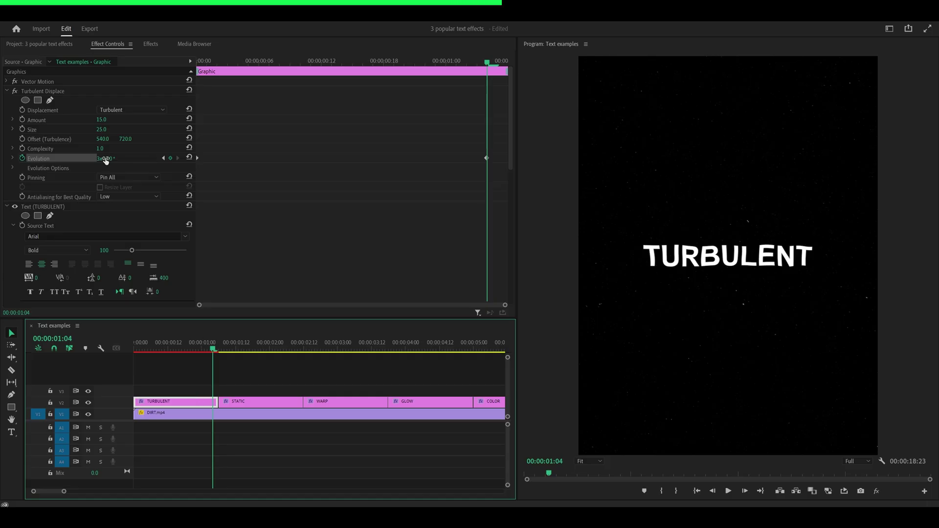
left_click(266, 84)
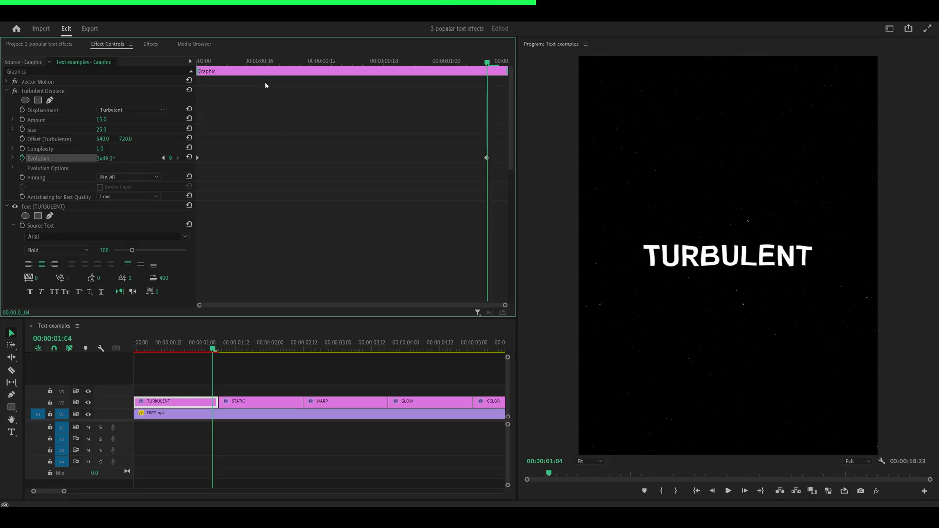
left_click(227, 61)
key("space")
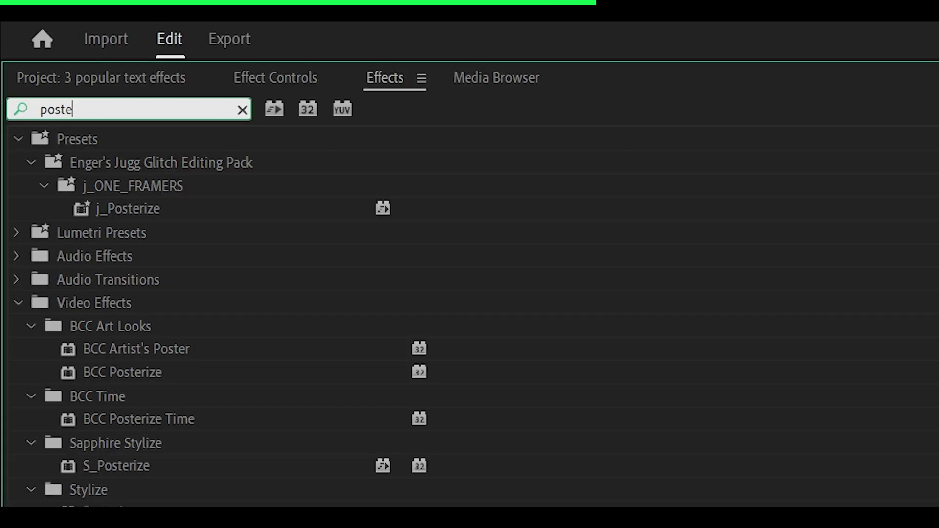
type("riz")
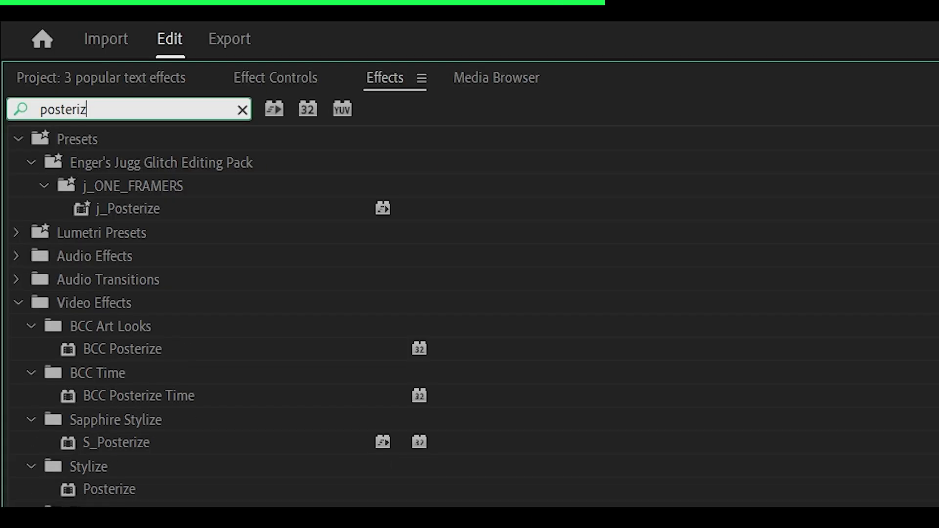
type("e time")
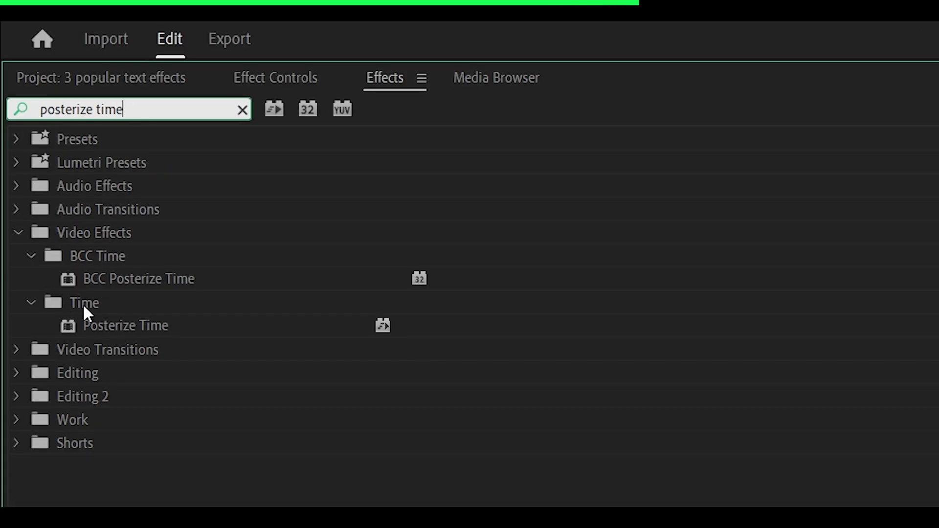
Apply Posterize Time to TURBULENT at 12 fps and check the sequence frame rate
left_click_drag(110, 325, 474, 261)
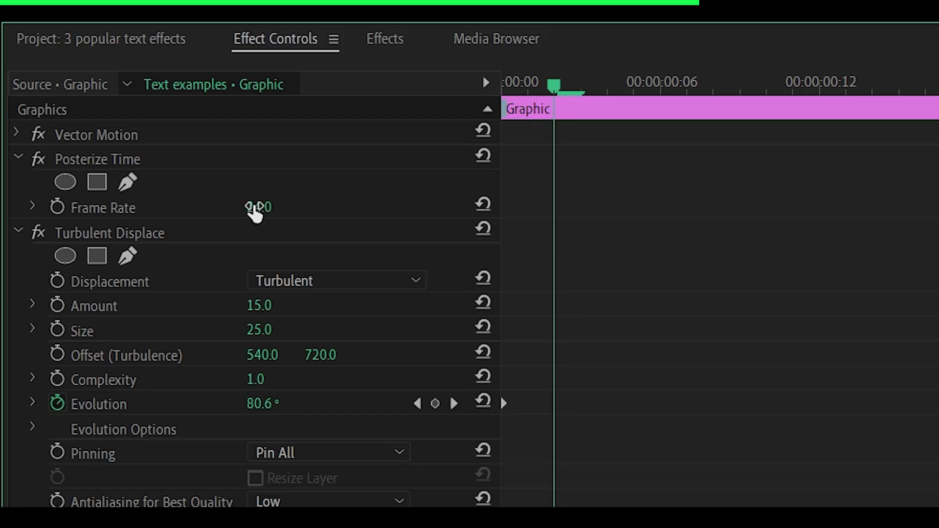
left_click(256, 208)
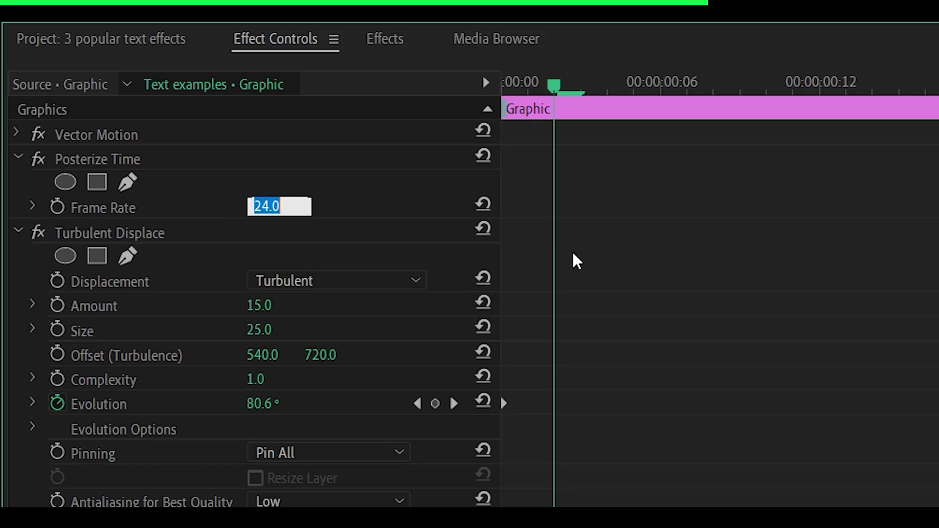
type("12")
key("Return")
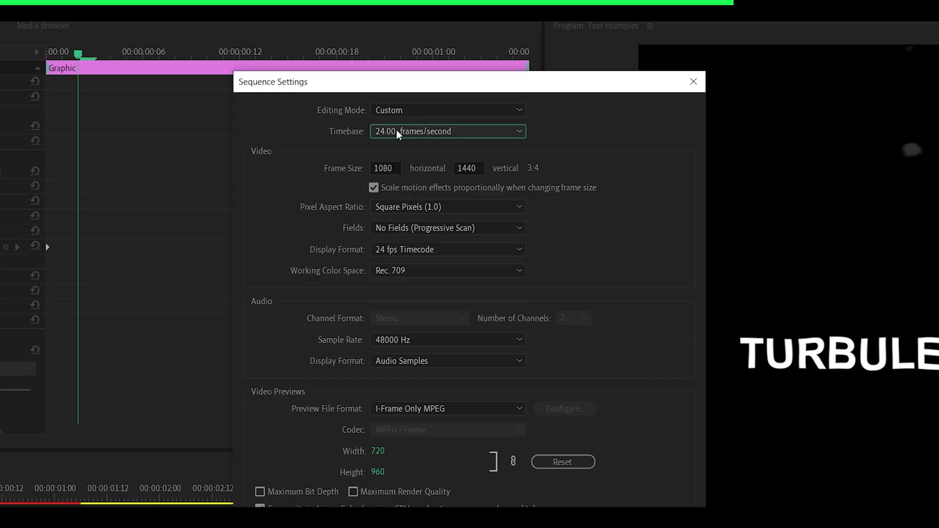
left_click(396, 129)
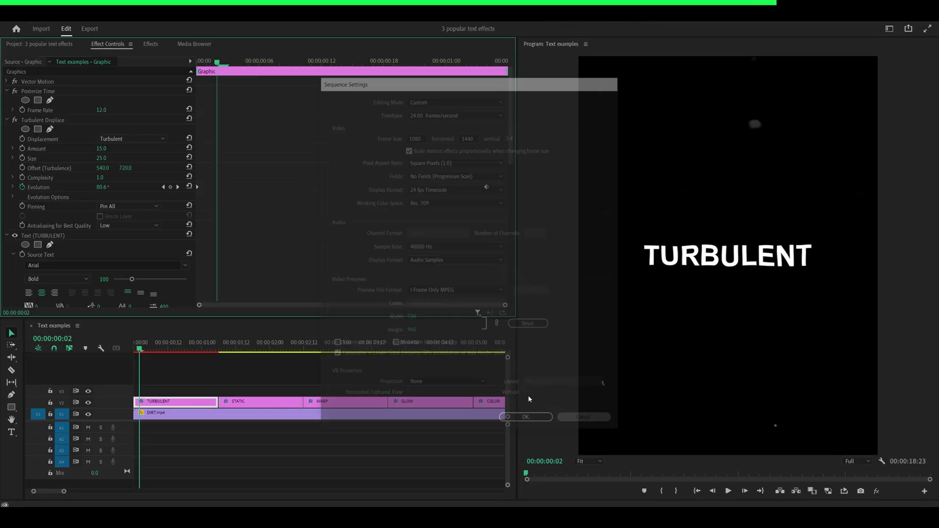
type("5")
key("Return")
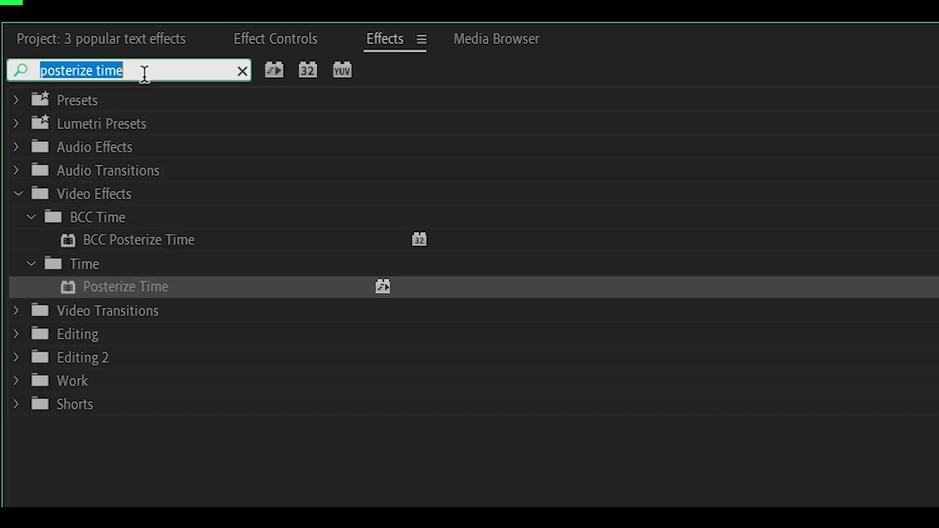
type("wave warp")
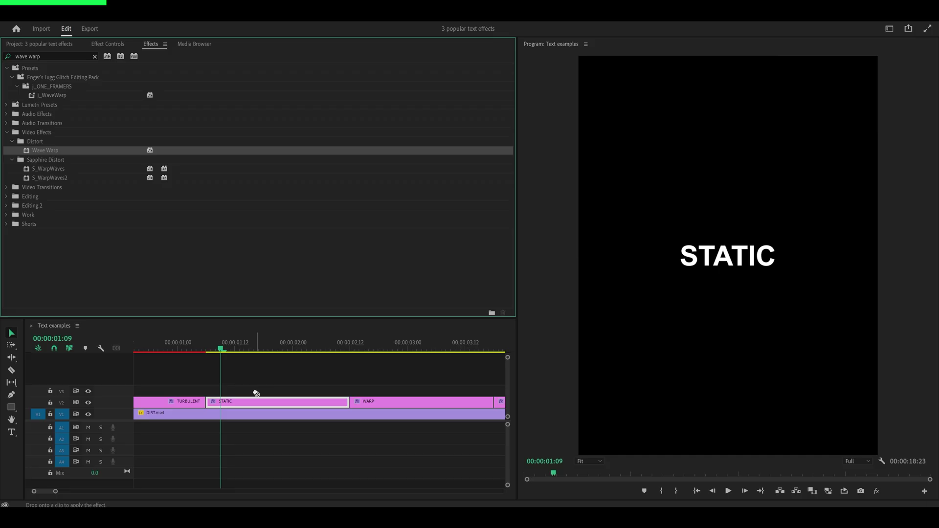
Apply Wave Warp to STATIC with Smooth Noise waves and width 120
left_click_drag(122, 309, 253, 402)
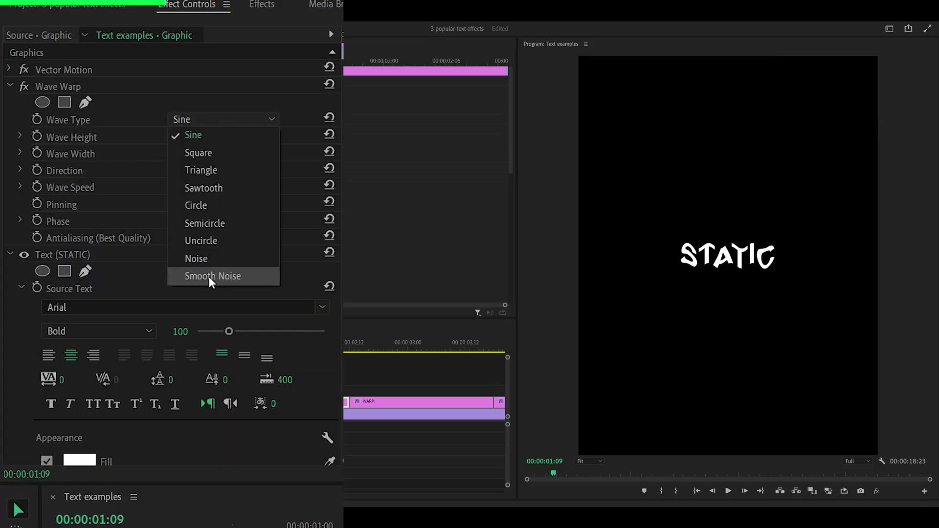
left_click(208, 277)
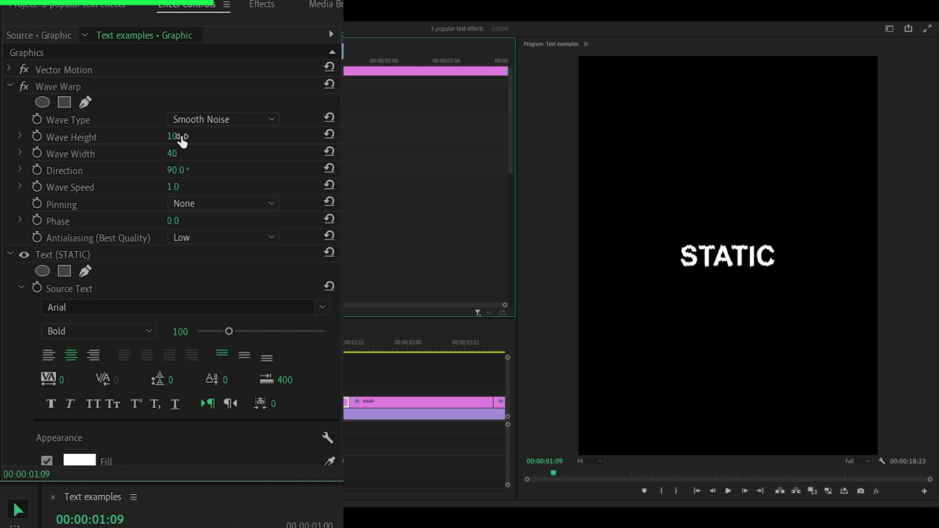
left_click(184, 161)
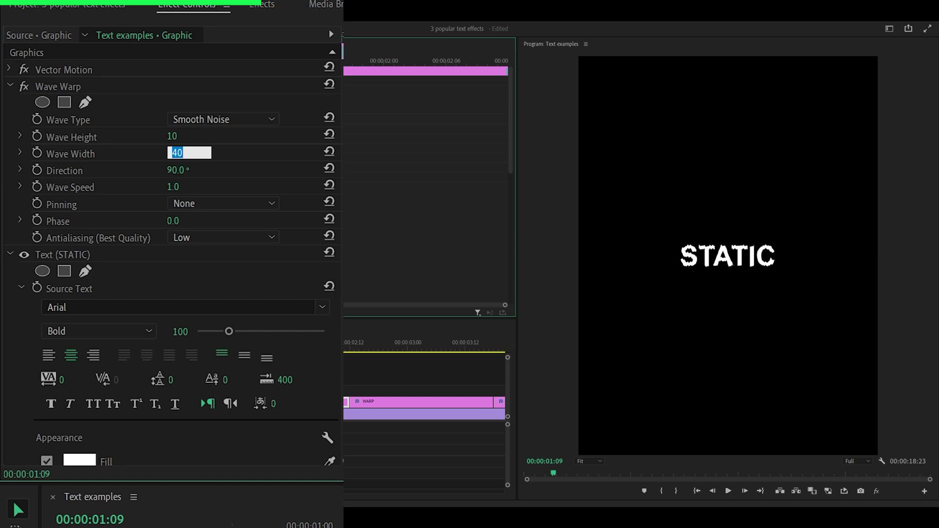
type("120")
key("Return")
Set Wave Warp antialiasing to High and direction to 0°, then preview STATIC
left_click(191, 235)
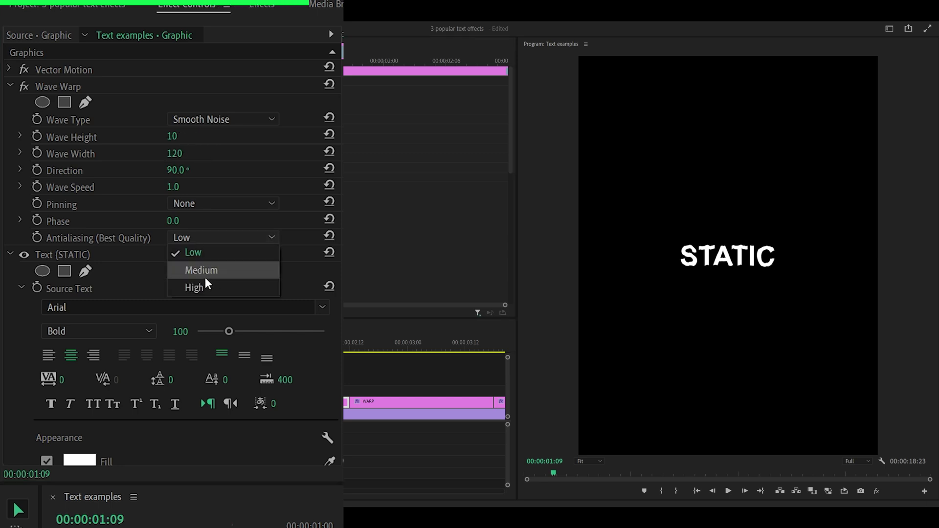
left_click(196, 287)
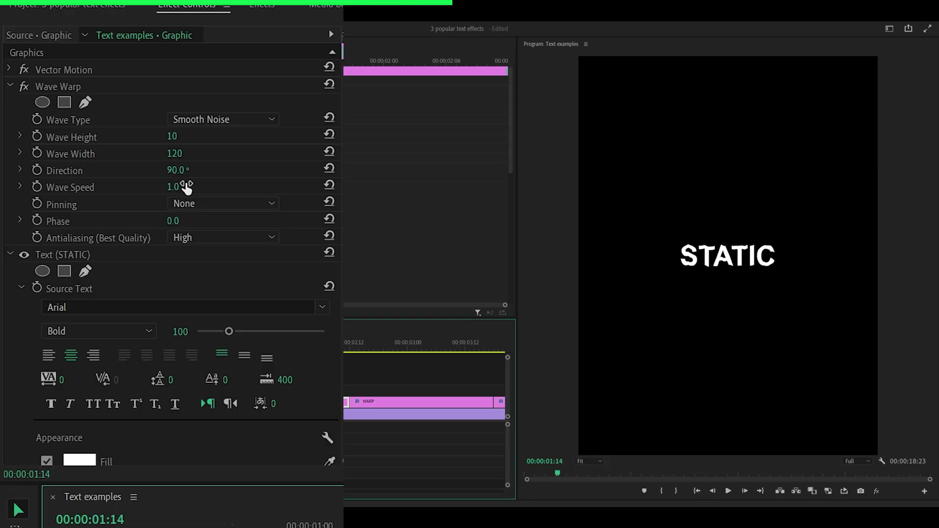
left_click(177, 170)
type("0")
key("Return")
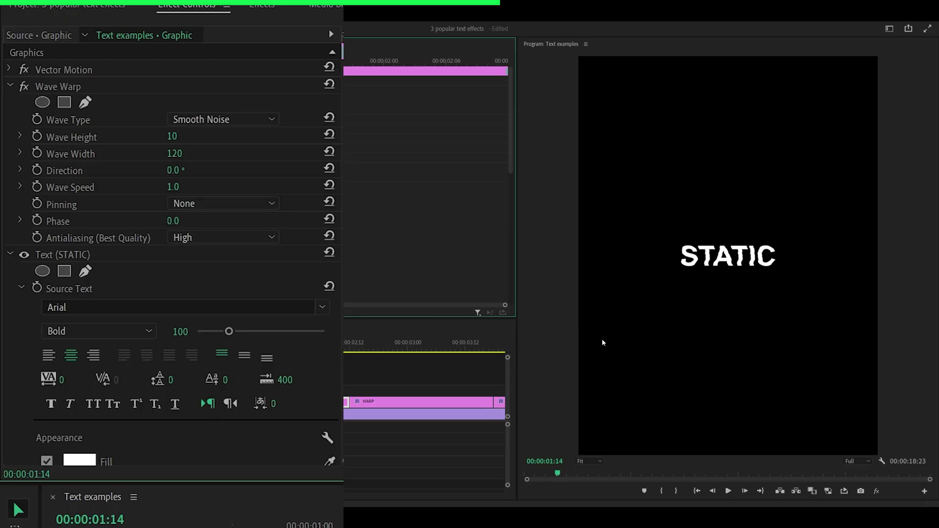
key("space")
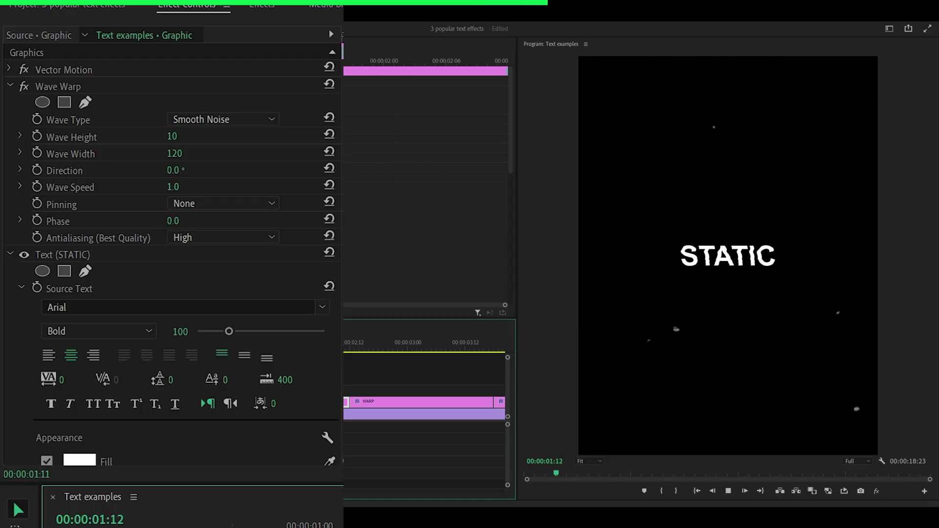
key("space")
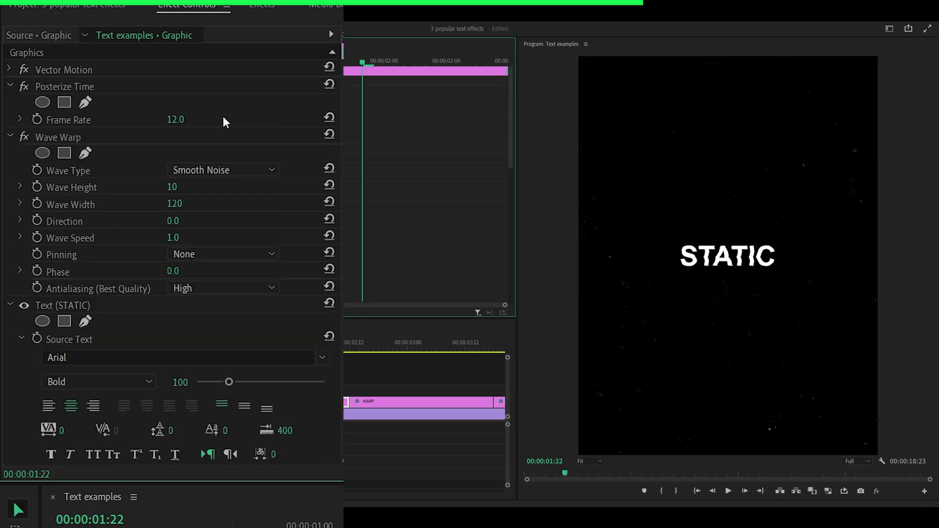
Change STATIC's Posterize Time frame rate to 18 and preview the animation
left_click(188, 117)
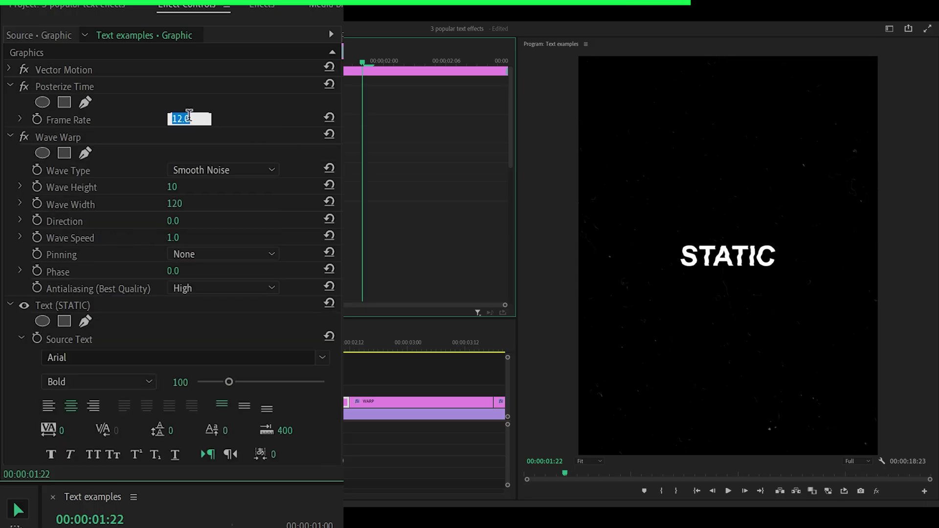
type("18")
key("Return")
left_click(183, 348)
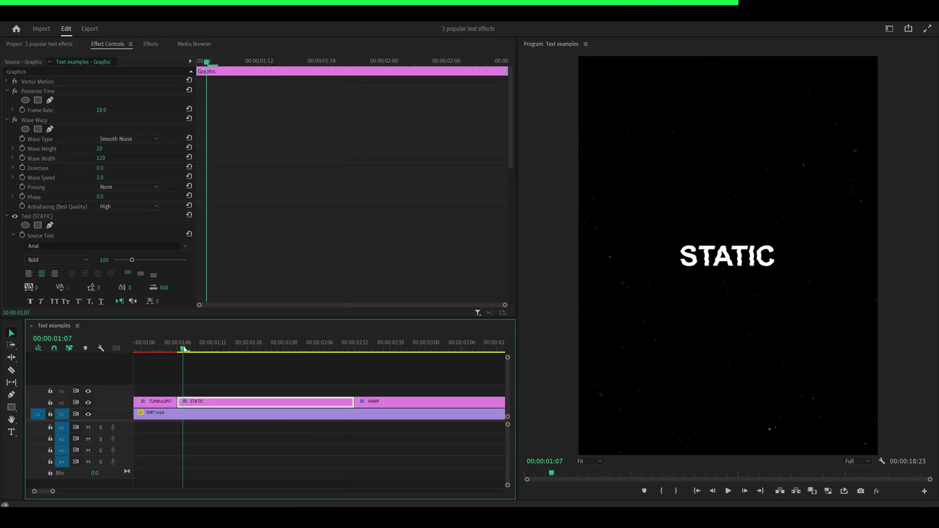
key("space")
key("space")
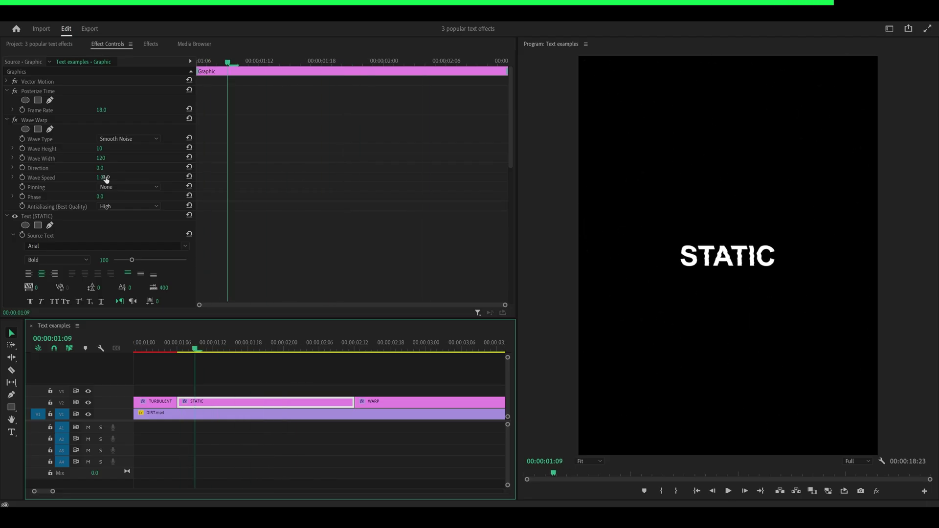
Slow STATIC's Wave Speed to 0.5 and preview the slower warp
left_click(103, 178)
type("0.5")
key("Return")
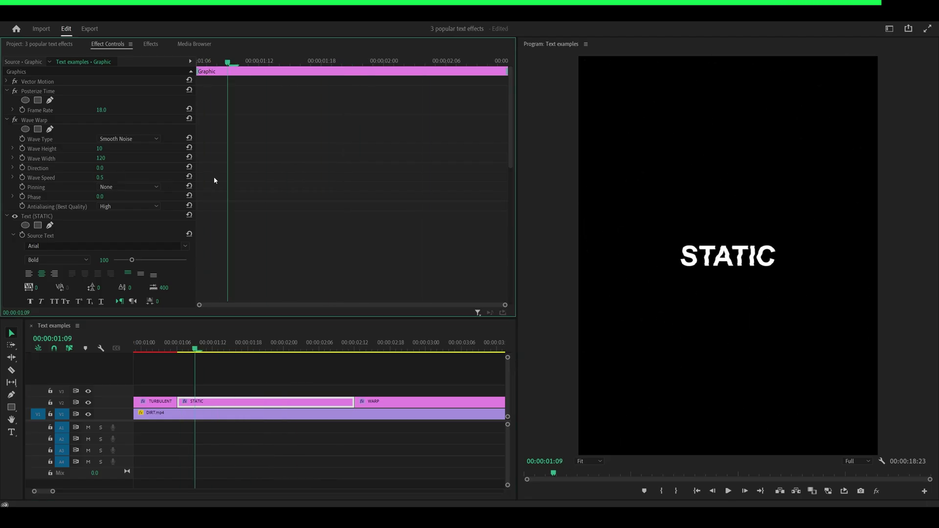
left_click(191, 350)
key("space")
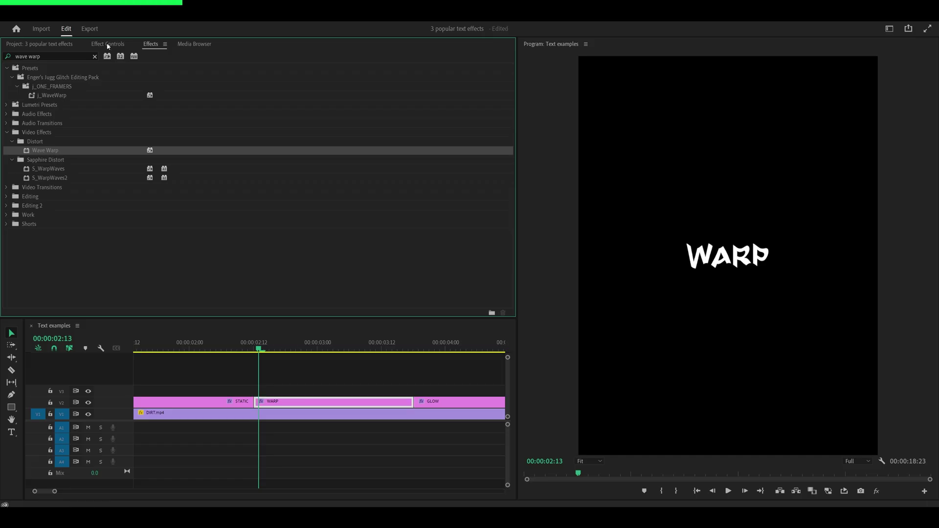
Give the WARP title's Wave Warp Smooth Noise waves with width 500
left_click(108, 44)
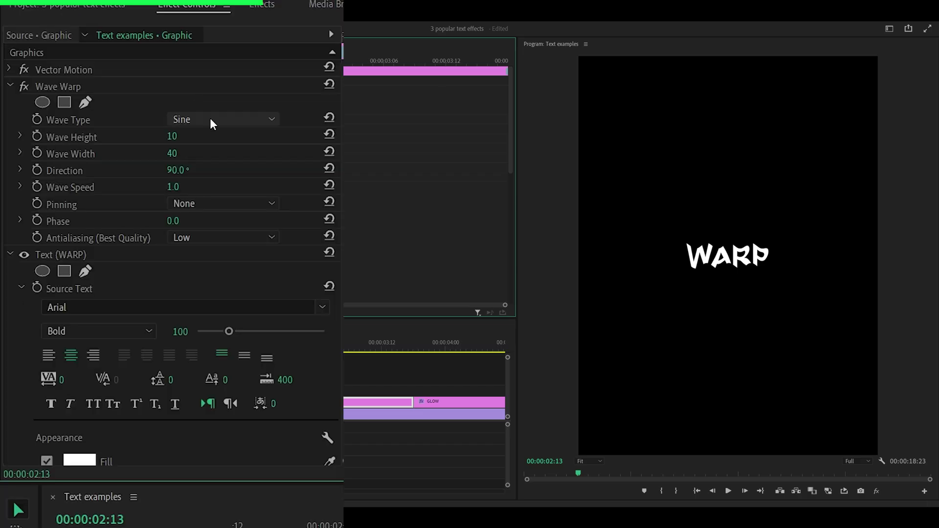
left_click(210, 120)
left_click(208, 277)
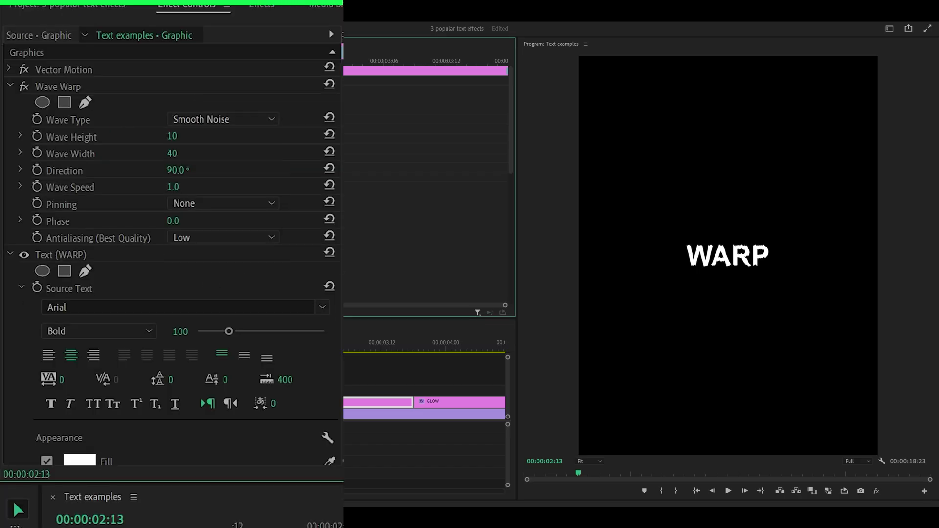
left_click(176, 153)
type("500")
key("Return")
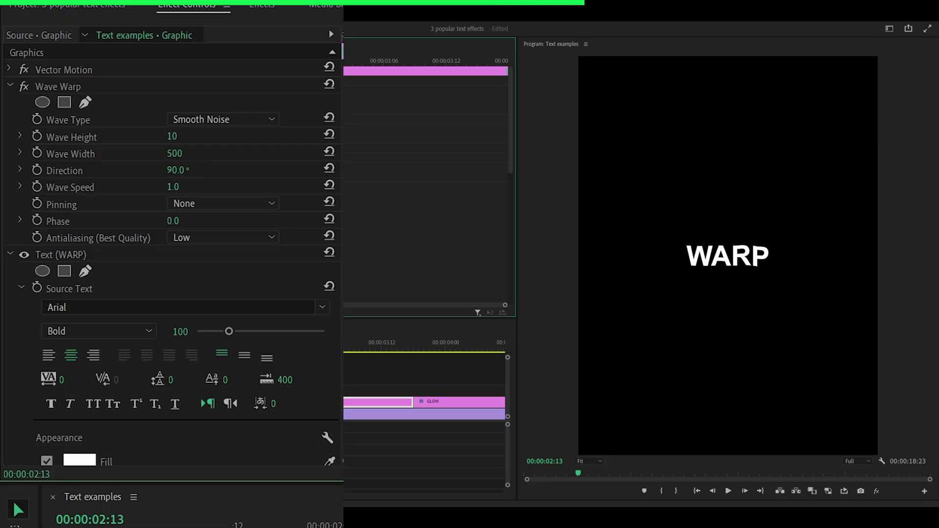
Preview WARP, then set Wave Speed 0.1 and High antialiasing
key("space")
key("space")
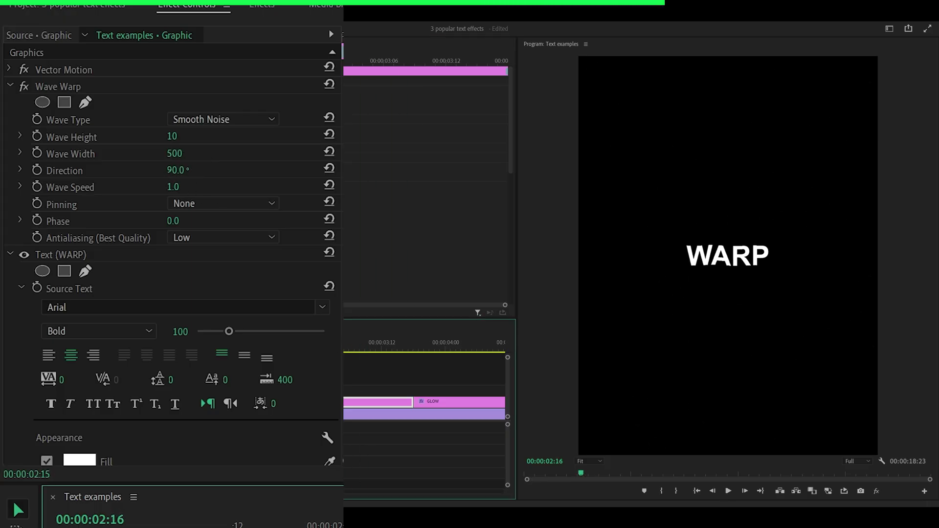
left_click(182, 186)
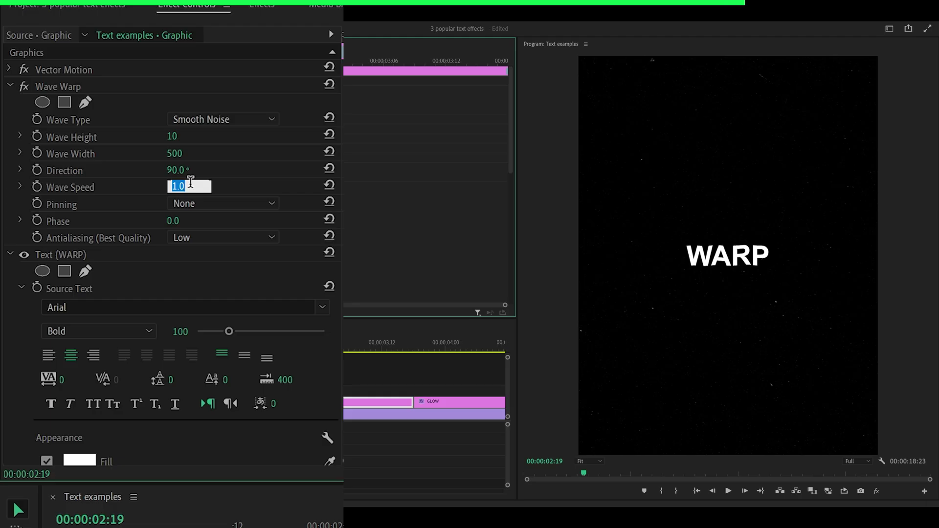
key("BackSpace")
type("0.1")
key("Return")
left_click(186, 237)
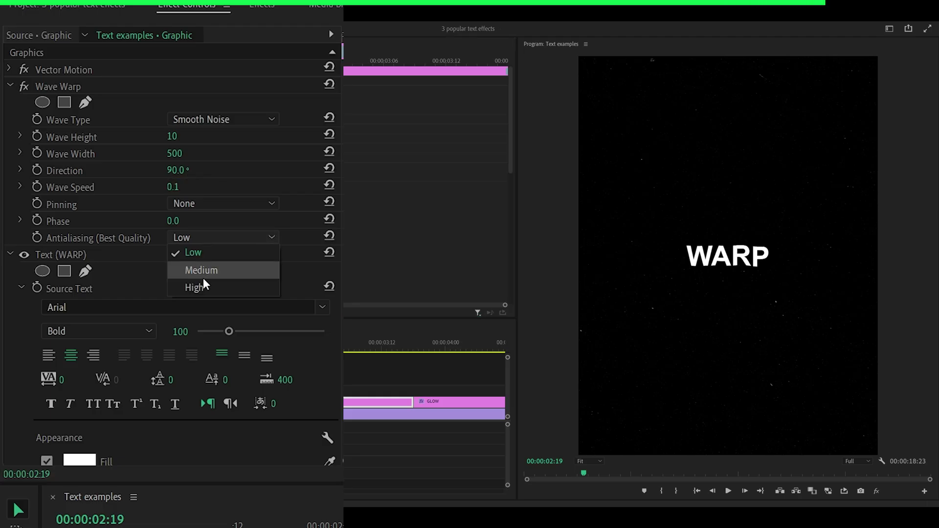
left_click(203, 286)
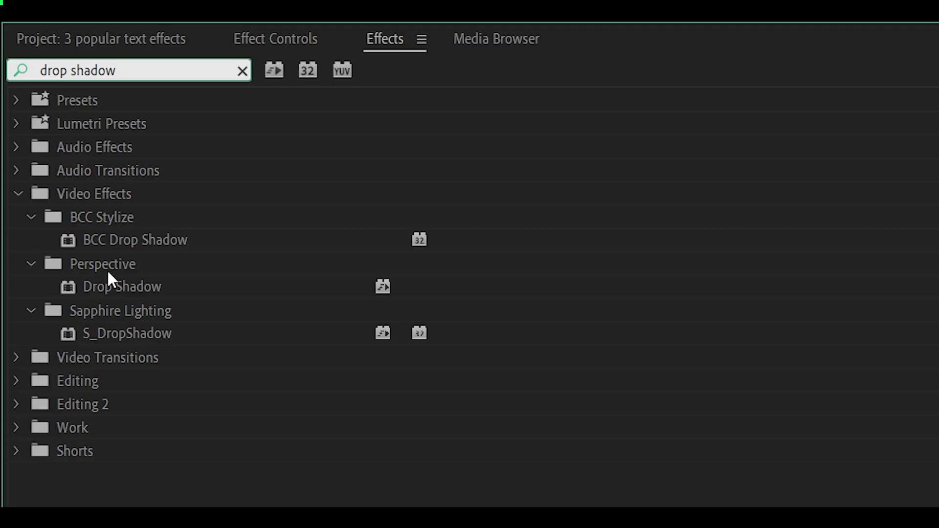
Add a white Drop Shadow to GLOW with distance 0 and softness 10
left_click(124, 288)
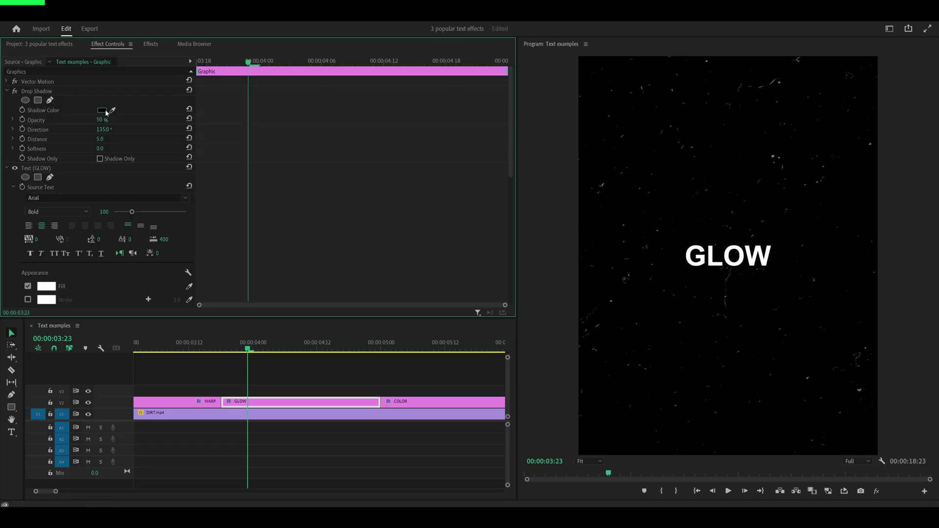
left_click(103, 111)
left_click_drag(419, 262, 323, 355)
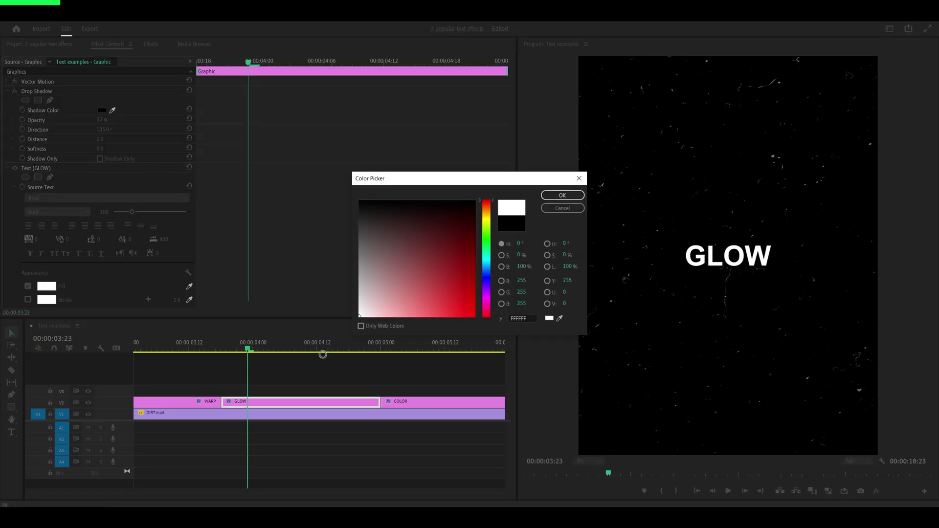
left_click(563, 195)
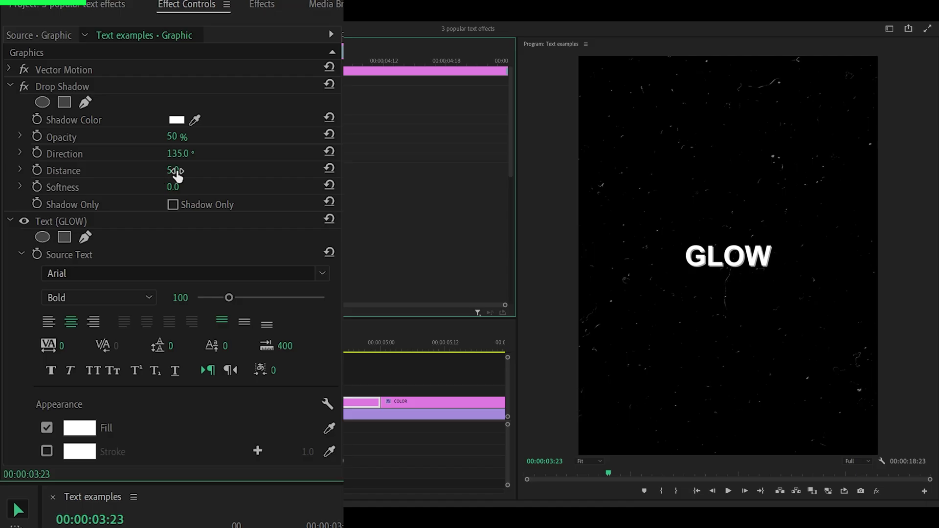
left_click(176, 171)
type("0")
key("Return")
left_click(173, 186)
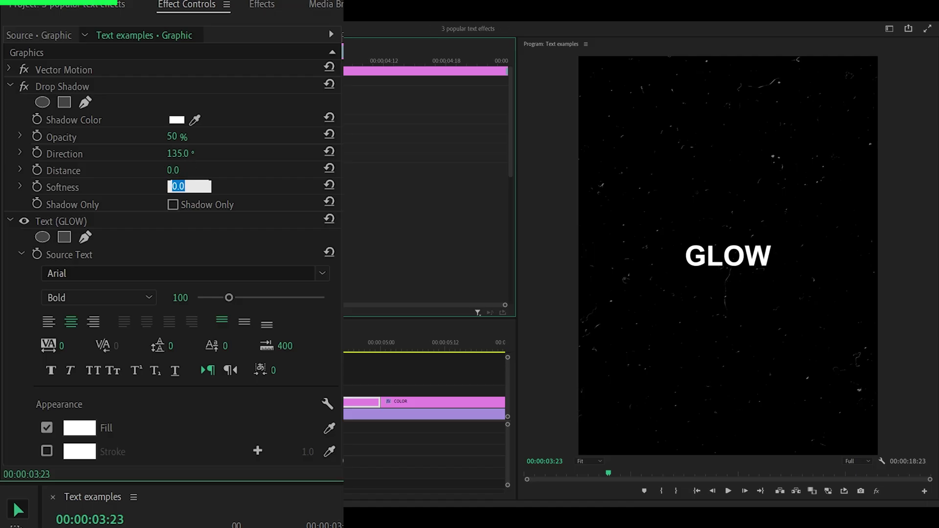
type("10")
key("Return")
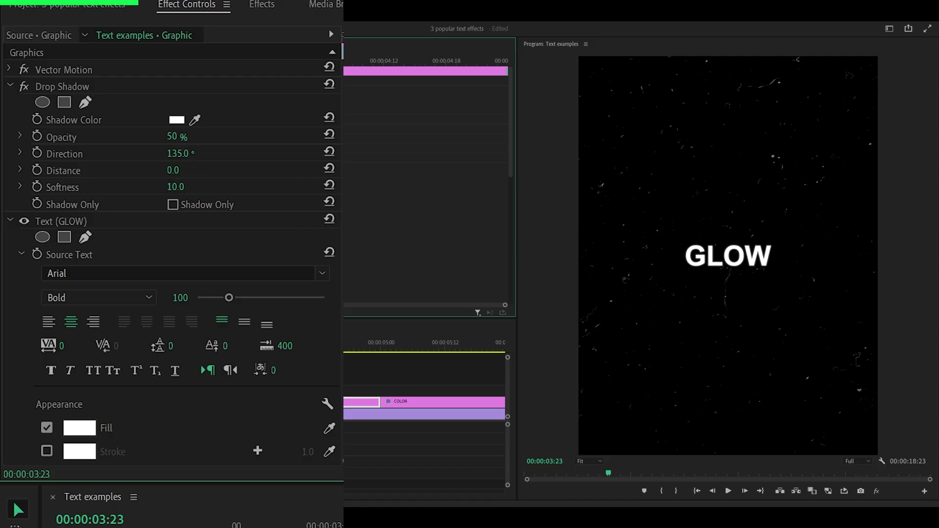
Copy the Drop Shadow effect and paste a second copy onto GLOW
left_click(64, 83)
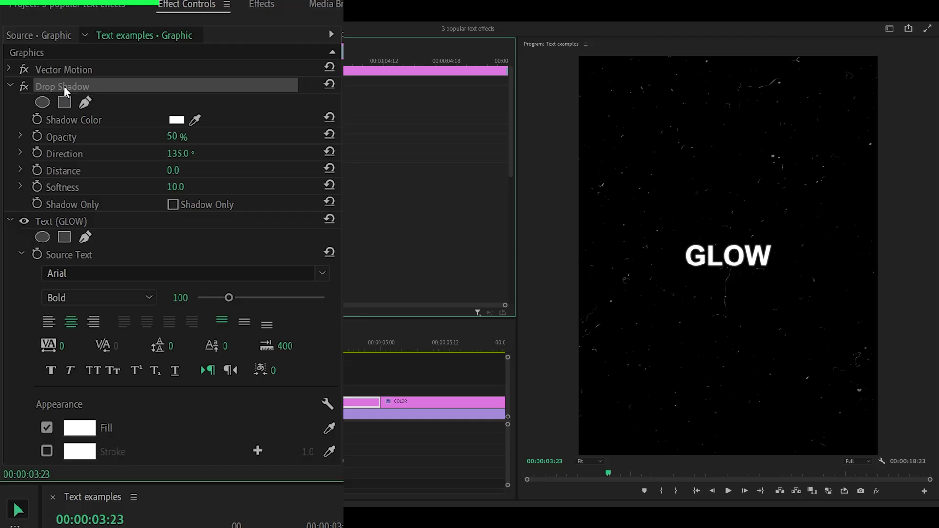
right_click(70, 86)
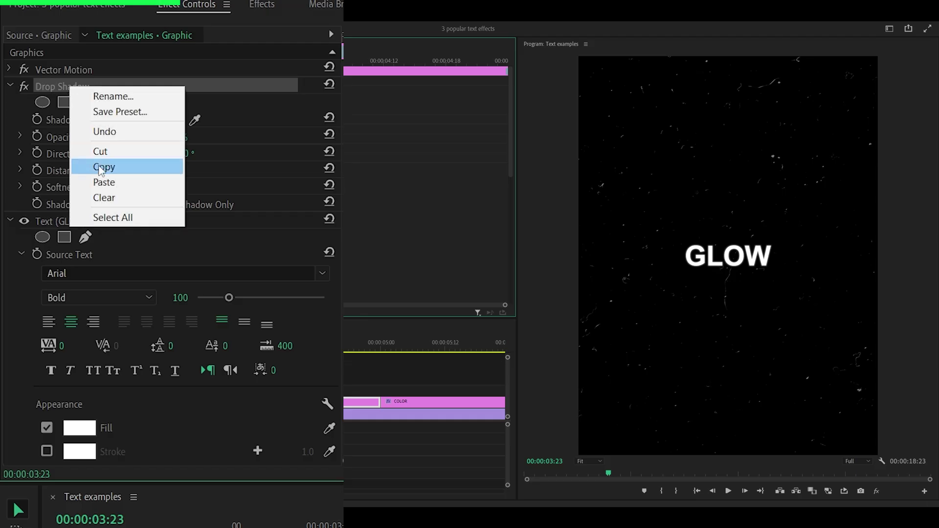
left_click(130, 168)
key("ctrl+v")
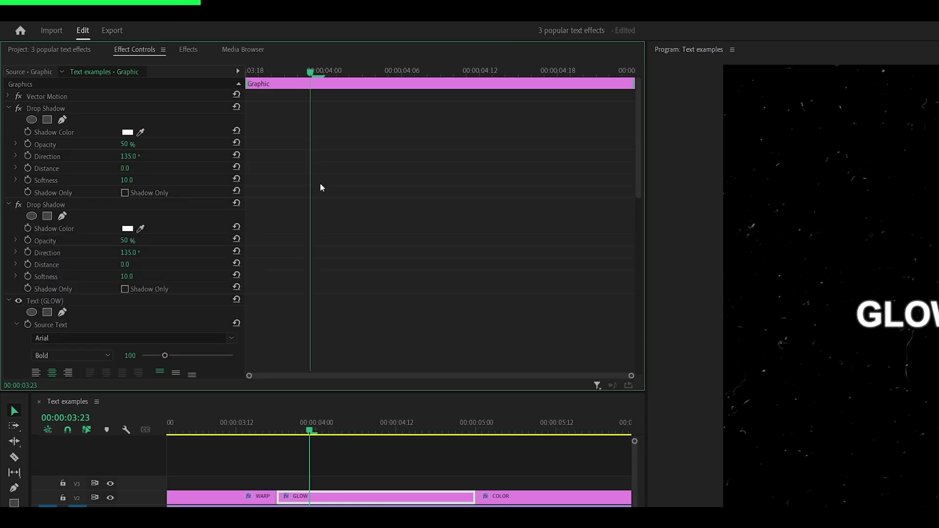
right_click(331, 176)
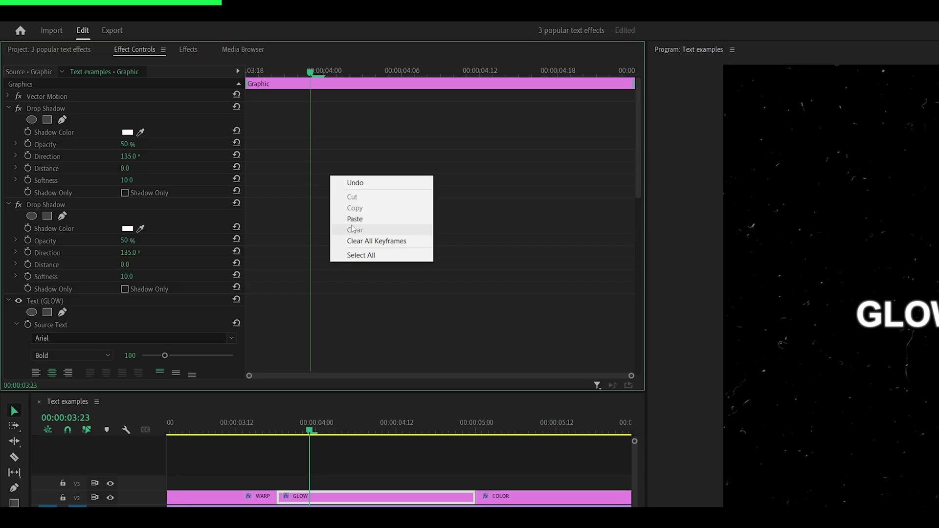
left_click(47, 111)
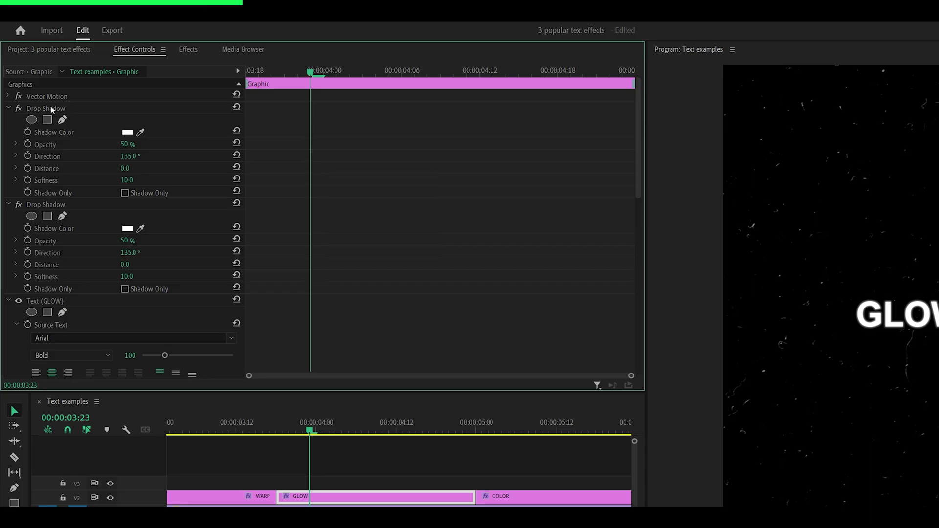
Raise the first shadow's softness to 50 and paste another drop shadow
left_click(51, 110)
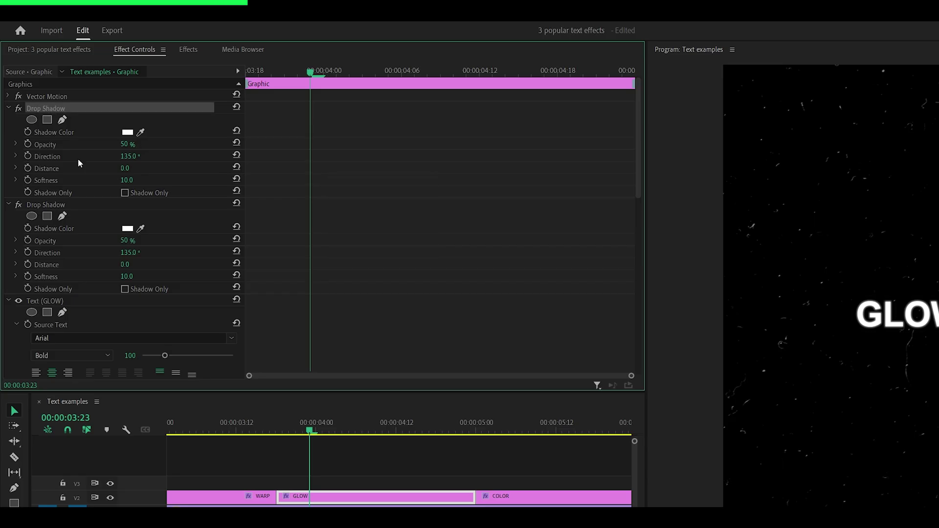
left_click(127, 181)
type("50")
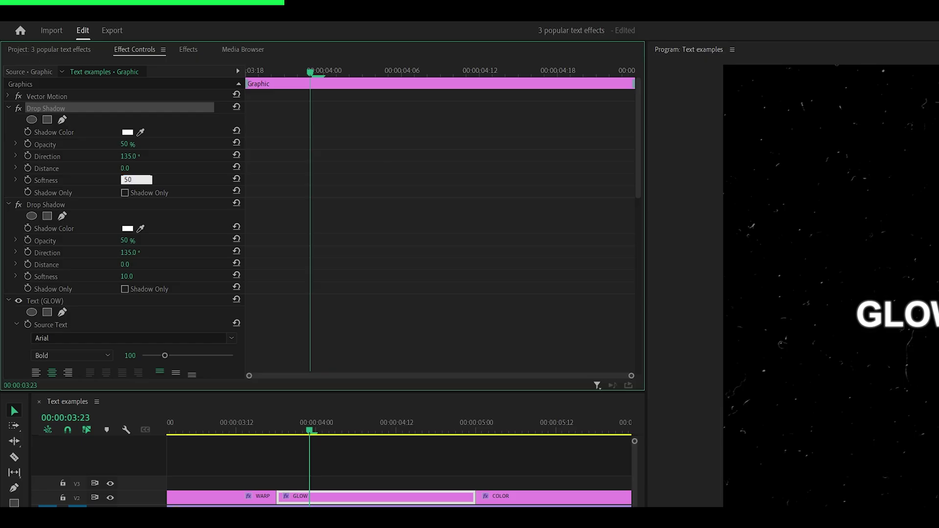
key("Return")
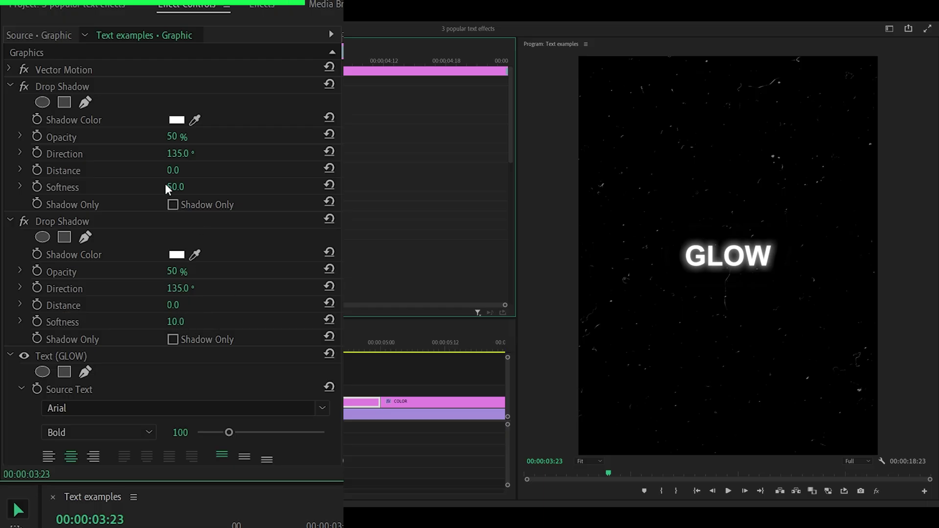
key("ctrl+c")
key("ctrl+v")
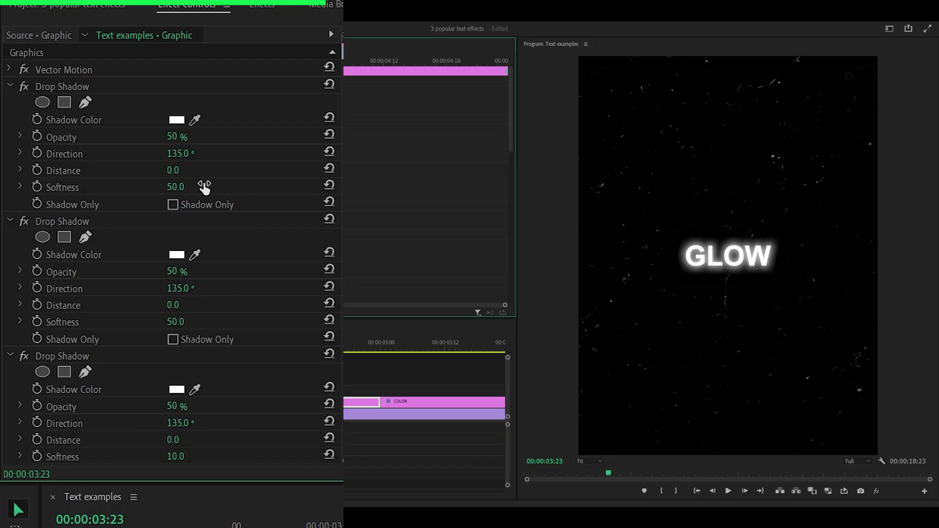
Set the drop shadows' softness values to 100, 500, 2000 and 1000
left_click(184, 186)
type("1")
key("Return")
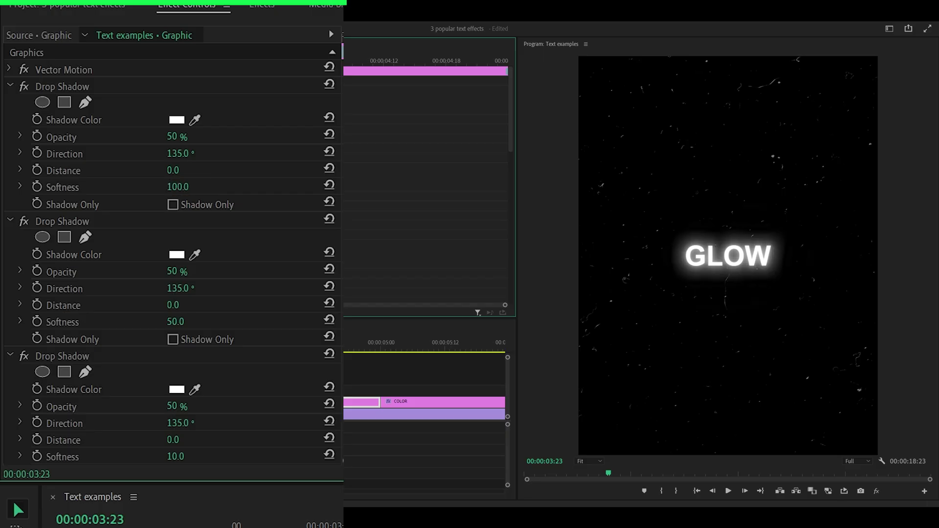
left_click(192, 187)
type("500")
key("Return")
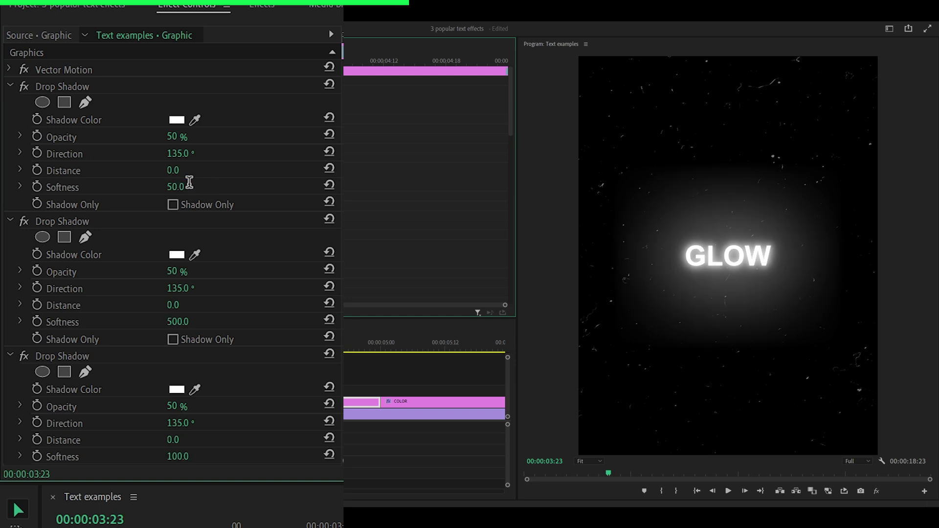
left_click(189, 187)
type("2000")
key("Return")
left_click(188, 186)
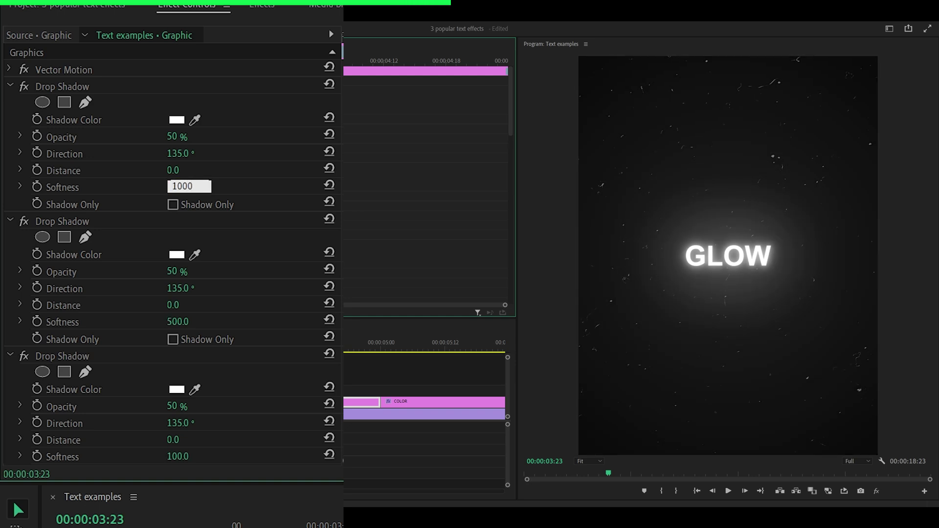
key("Return")
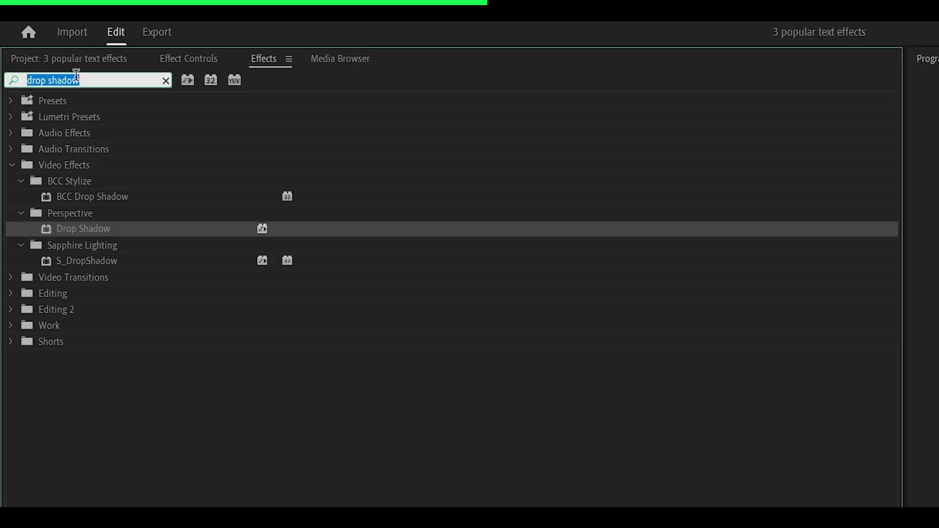
type("tint")
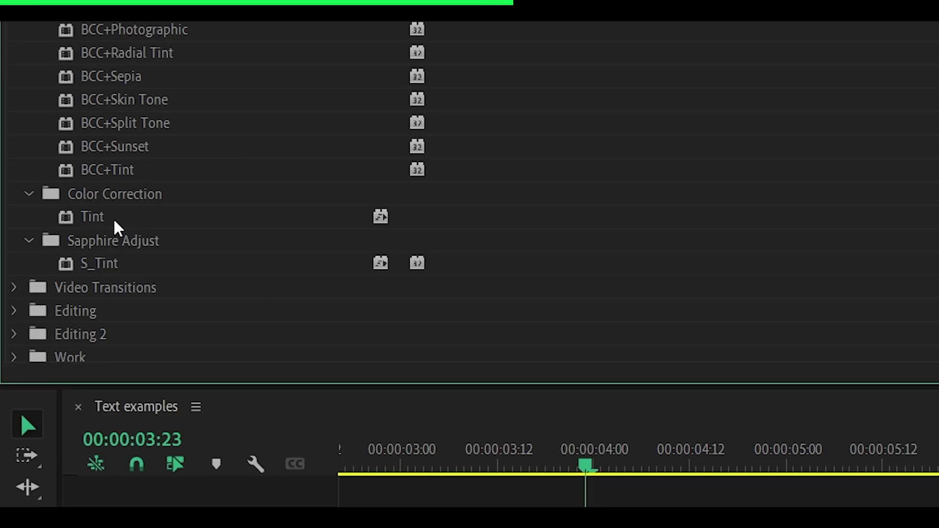
Apply Tint to GLOW, mapping white to bright green 00FF47
mouse_move(91, 137)
left_mouse_down()
mouse_move(629, 496)
mouse_move(591, 280)
left_mouse_up()
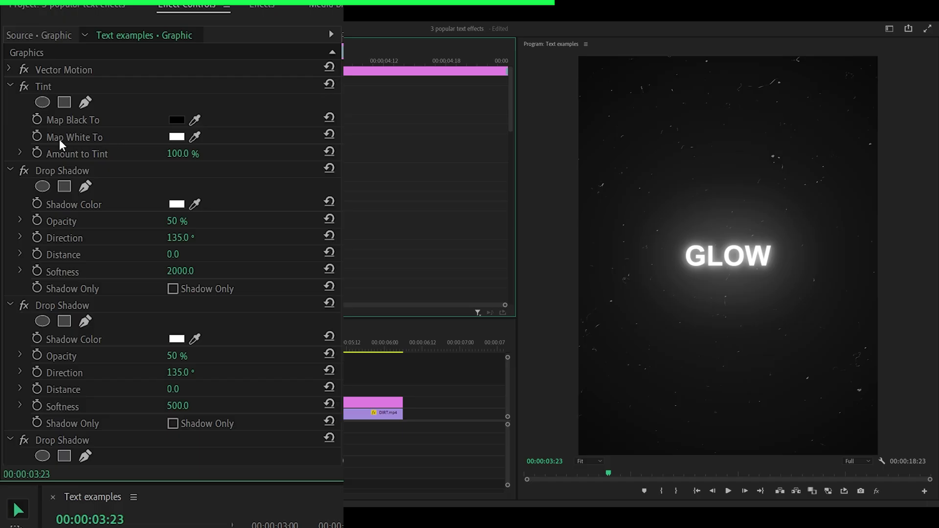
left_click(177, 137)
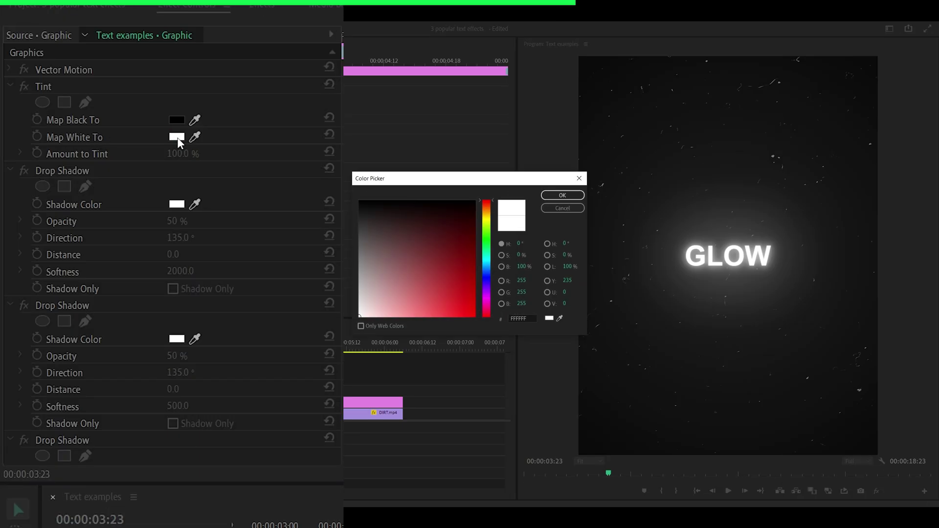
left_click(486, 241)
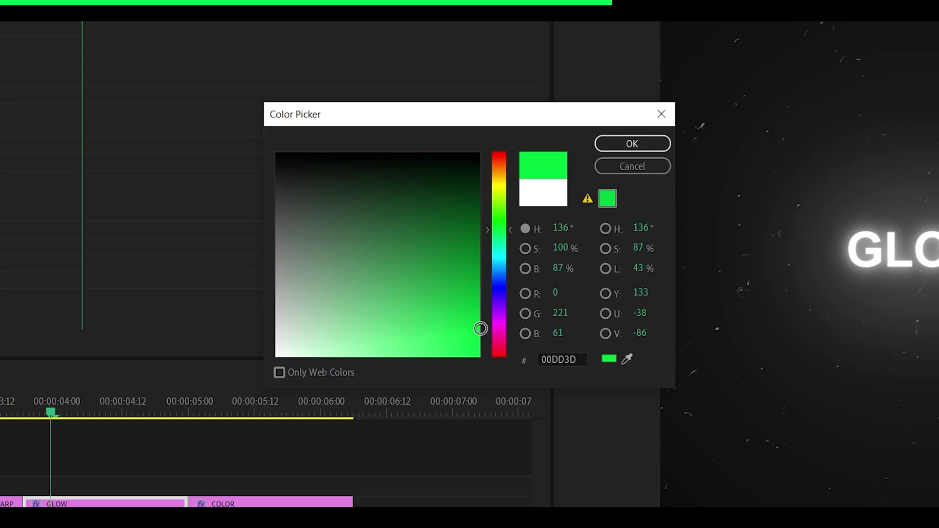
left_click_drag(460, 288, 475, 317)
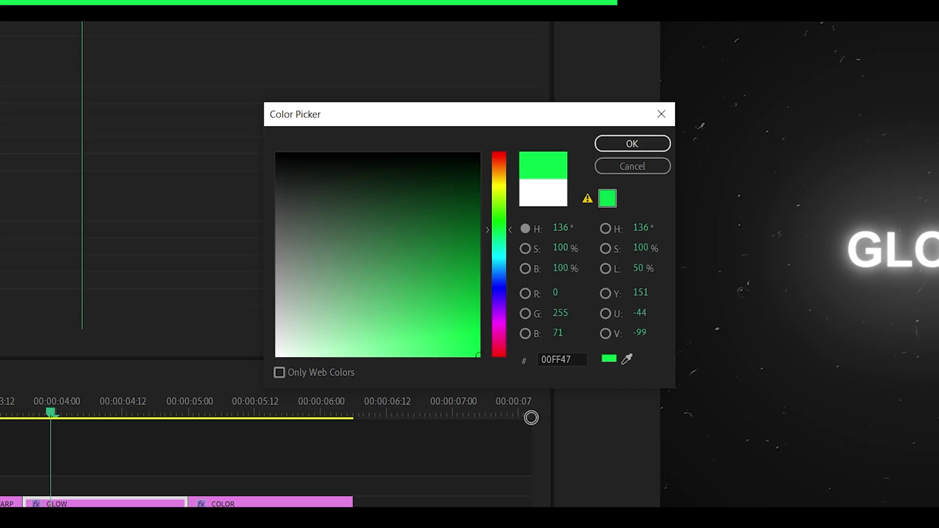
left_click(632, 144)
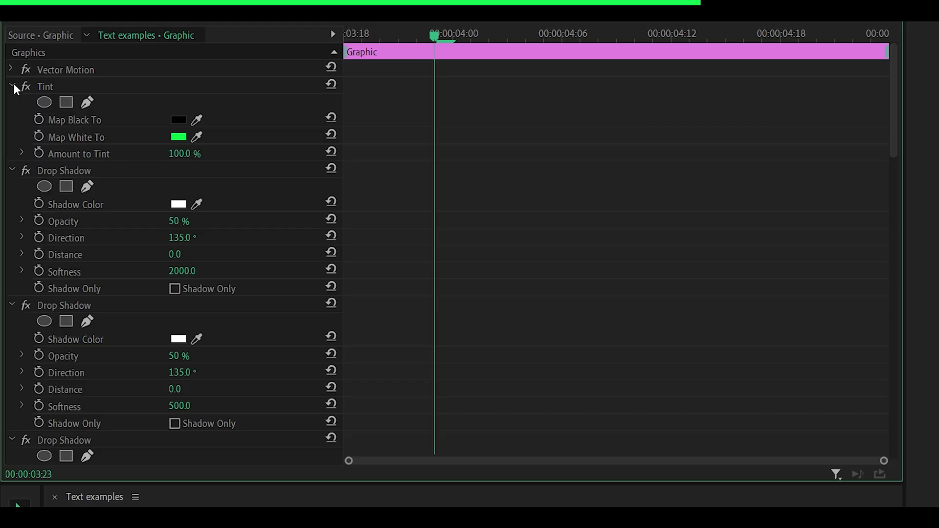
Collapse the Tint and Drop Shadow effects, select them all, and save as a preset
left_click(12, 87)
left_click(12, 104)
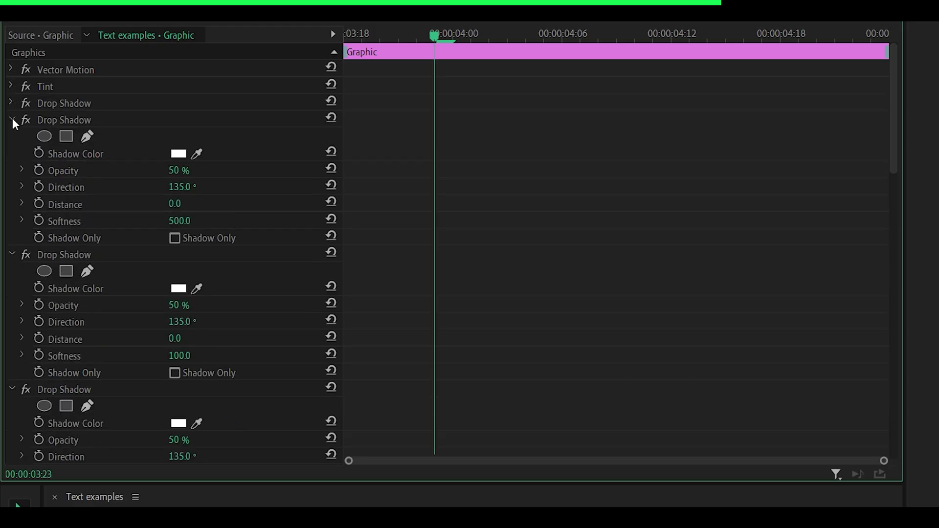
left_click(12, 119)
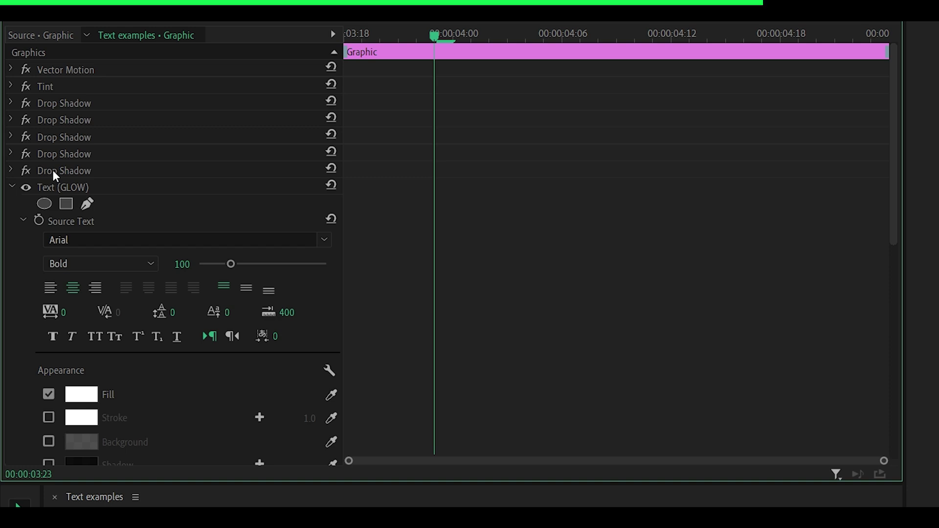
left_click(52, 170)
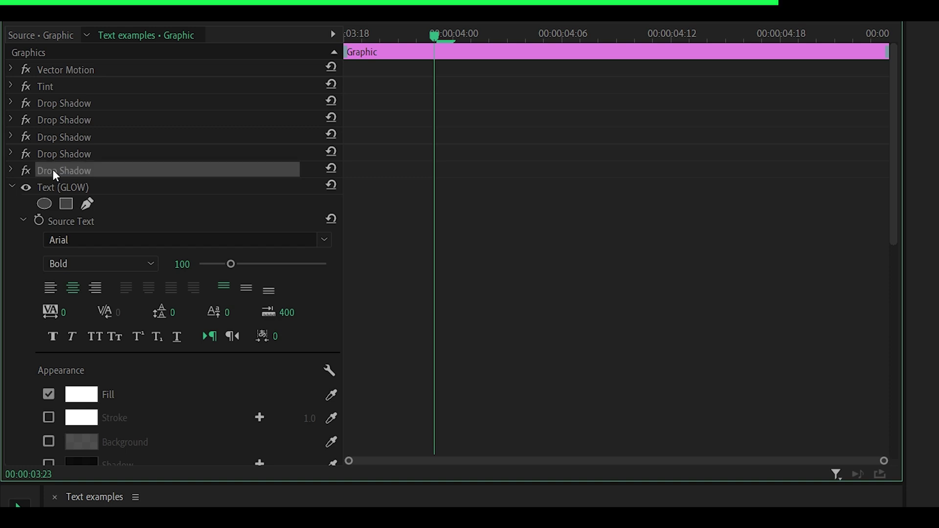
left_click(55, 87, "shift")
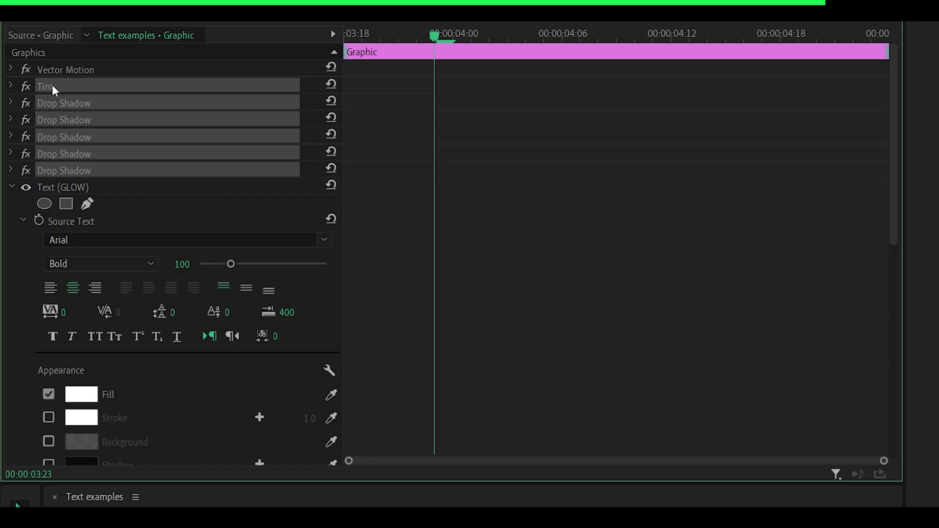
right_click(53, 84)
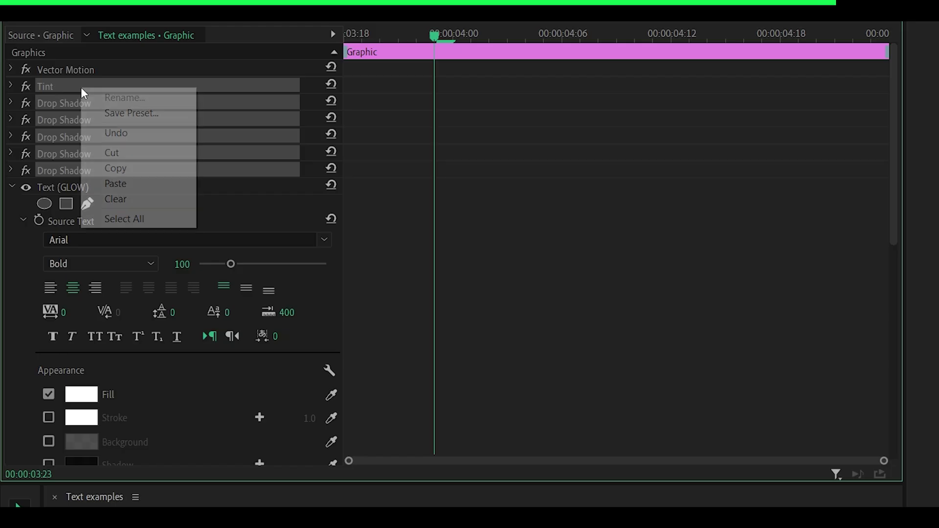
left_click(117, 112)
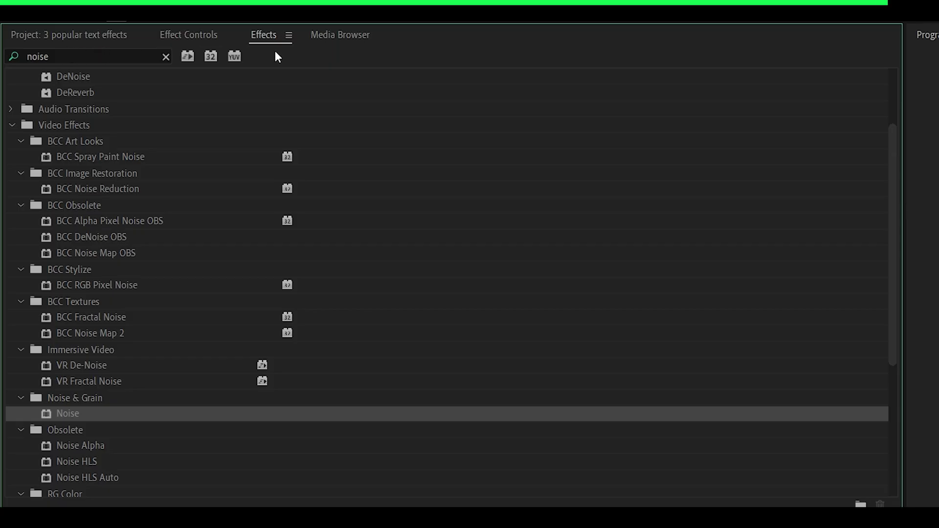
left_click(20, 57)
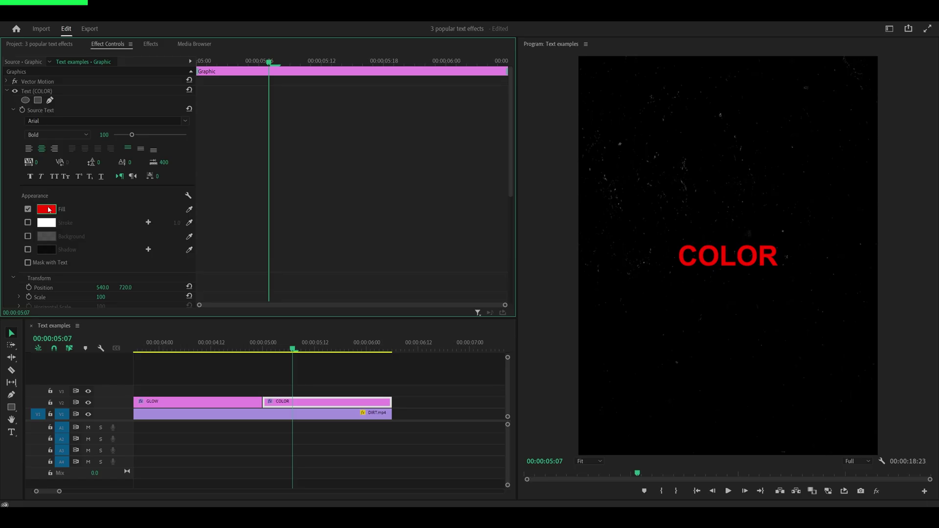
Drag Color Balance (HLS) from the Effects panel onto the red COLOR clip
left_click(46, 210)
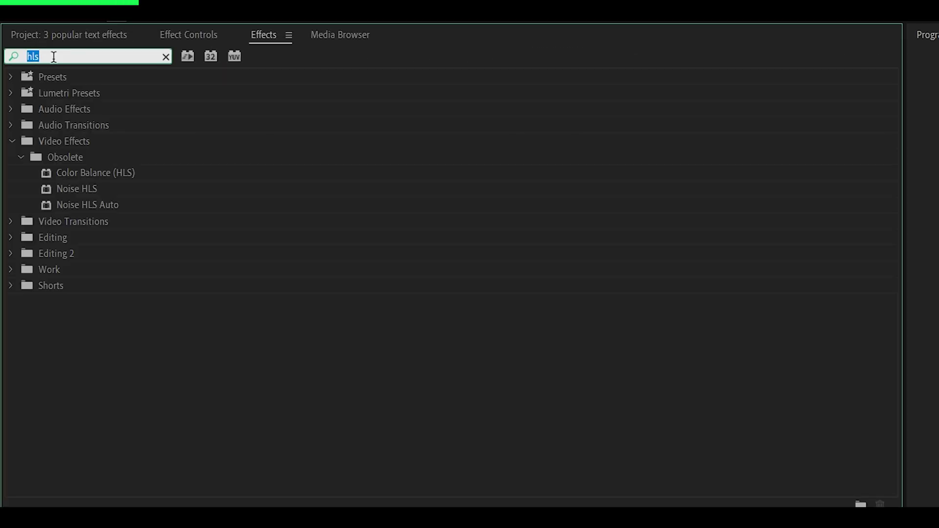
left_click(82, 173)
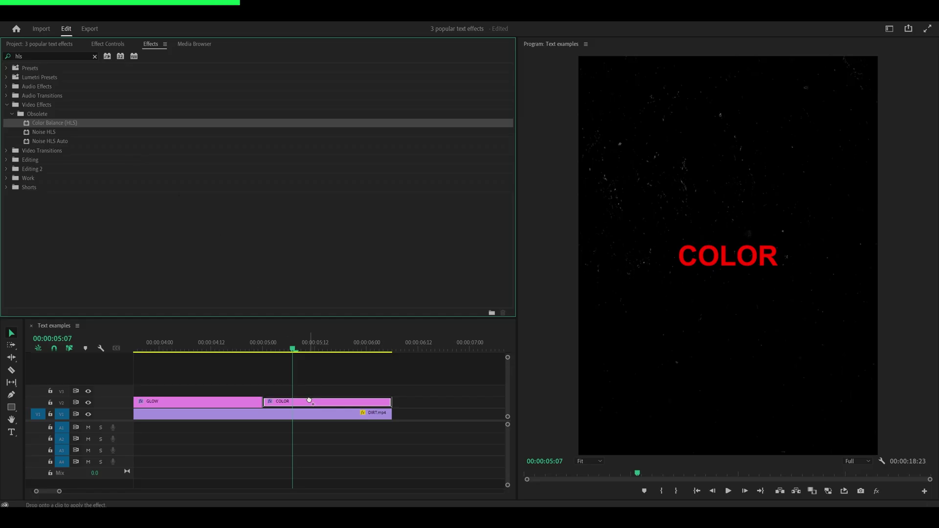
left_click_drag(87, 171, 310, 402)
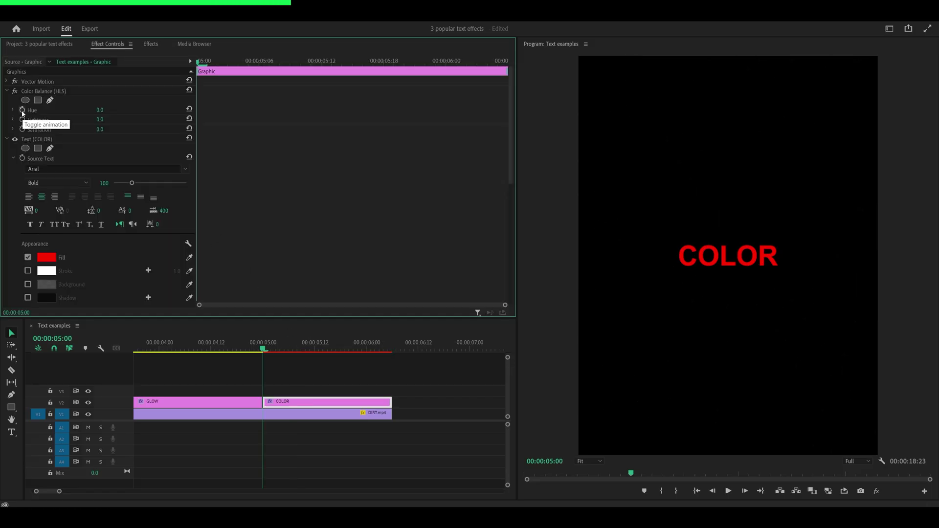
Keyframe the COLOR title's Hue from 0° at the clip start to past a full rotation at the end
left_click(22, 110)
left_click_drag(334, 345, 388, 342)
left_click_drag(100, 109, 191, 110)
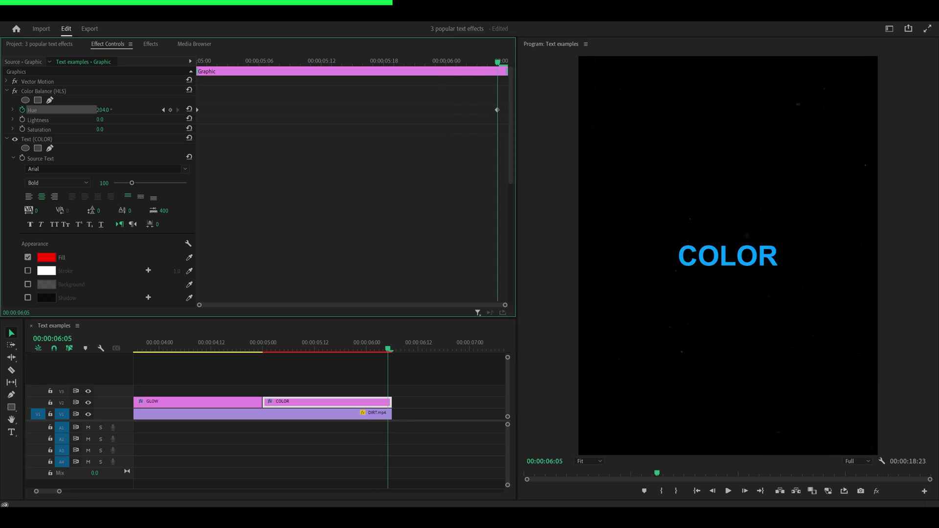
left_click_drag(105, 109, 125, 112)
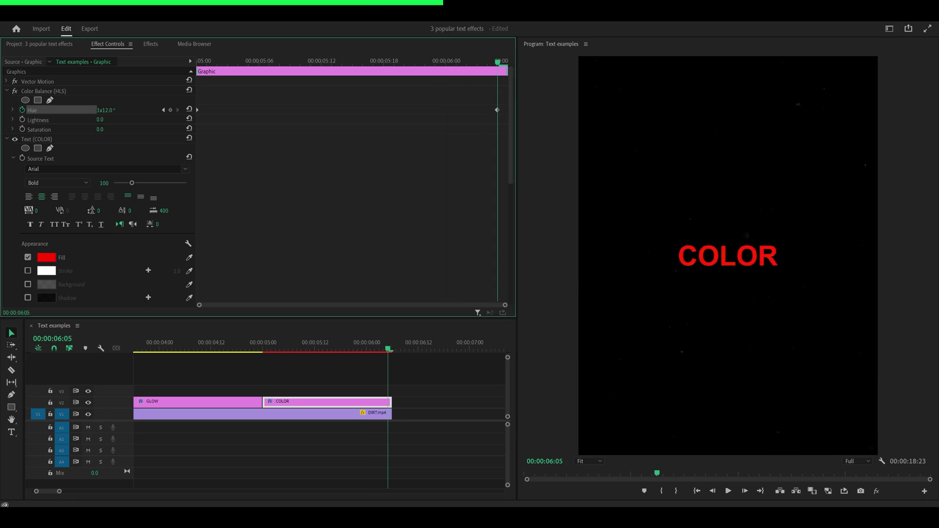
Play the hue animation from the start of the COLOR clip
left_click(263, 349)
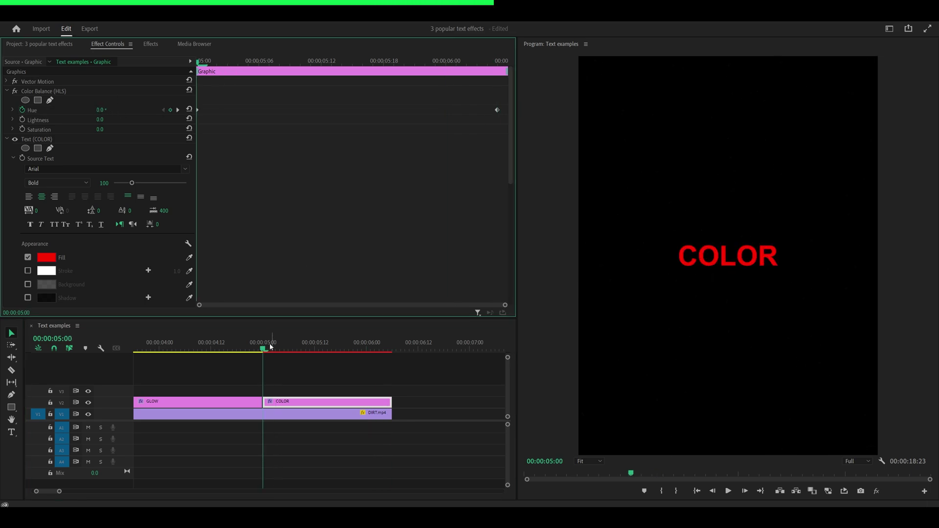
key("space")
left_click(273, 350)
key("space")
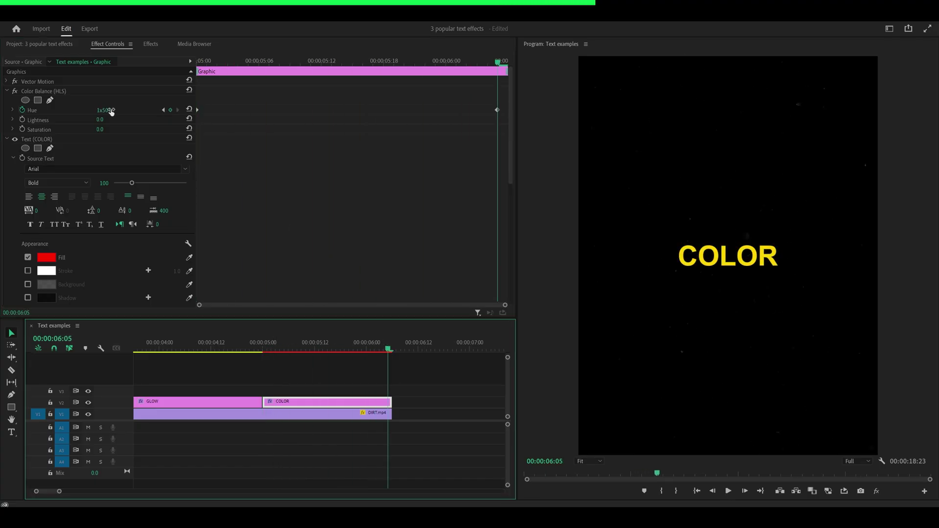
Increase the Hue rotation at the clip end and replay the colour cycling
left_click_drag(110, 112, 125, 112)
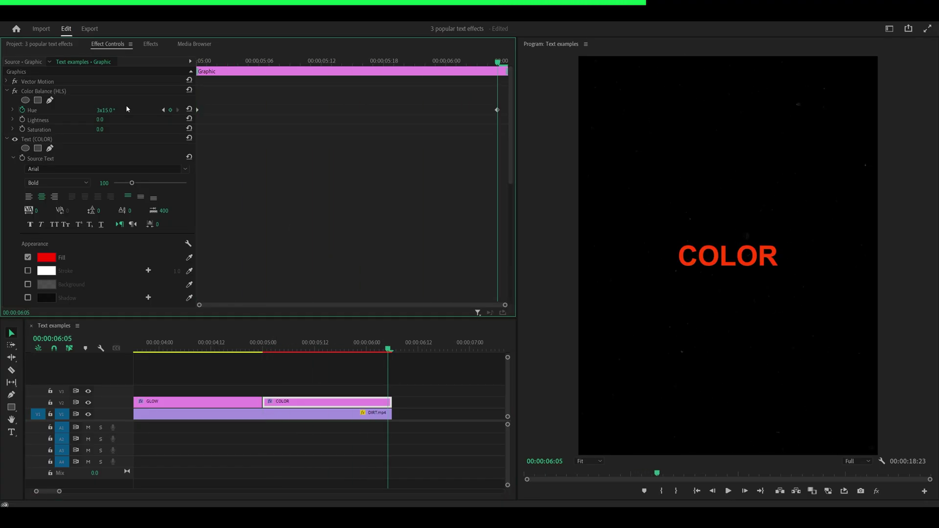
left_click(215, 347)
key("space")
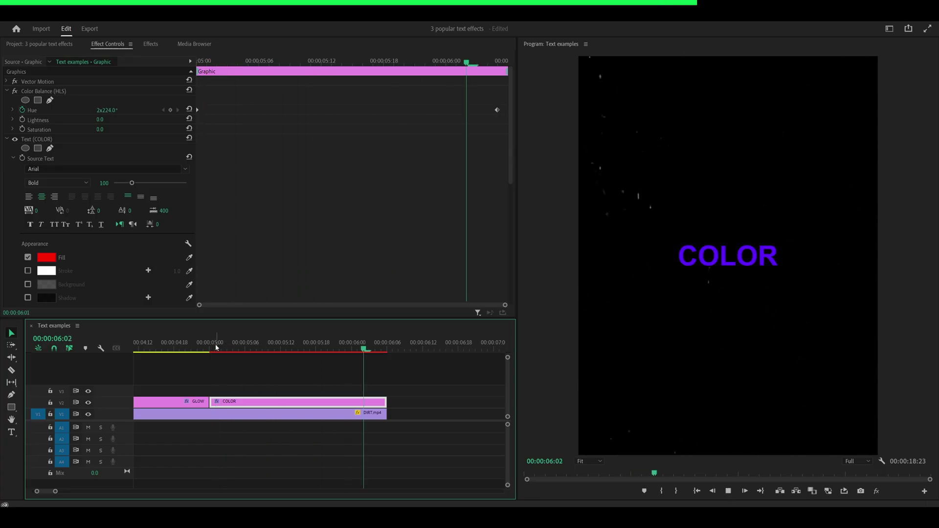
left_click(216, 347)
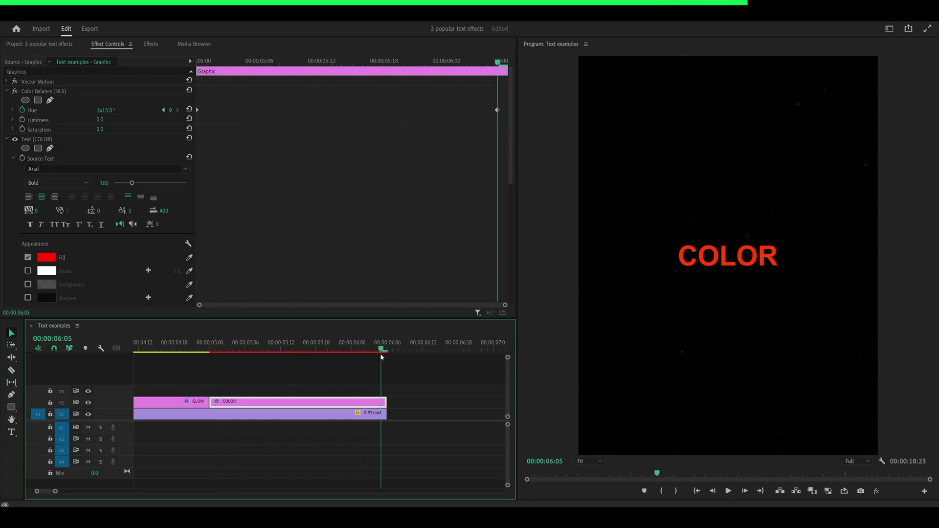
Reduce the end Hue to 3x15° and preview the colour-cycling COLOR text
left_click_drag(107, 110, 88, 110)
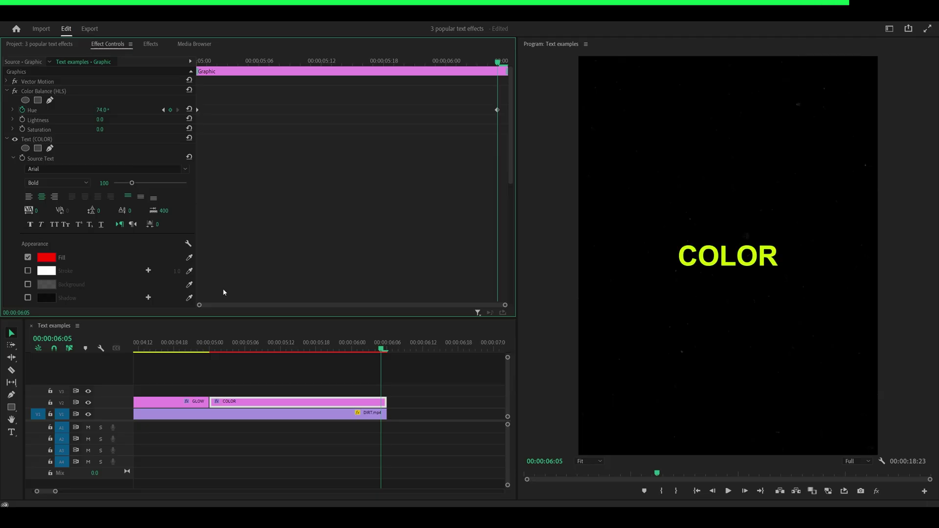
left_click(214, 346)
key("space")
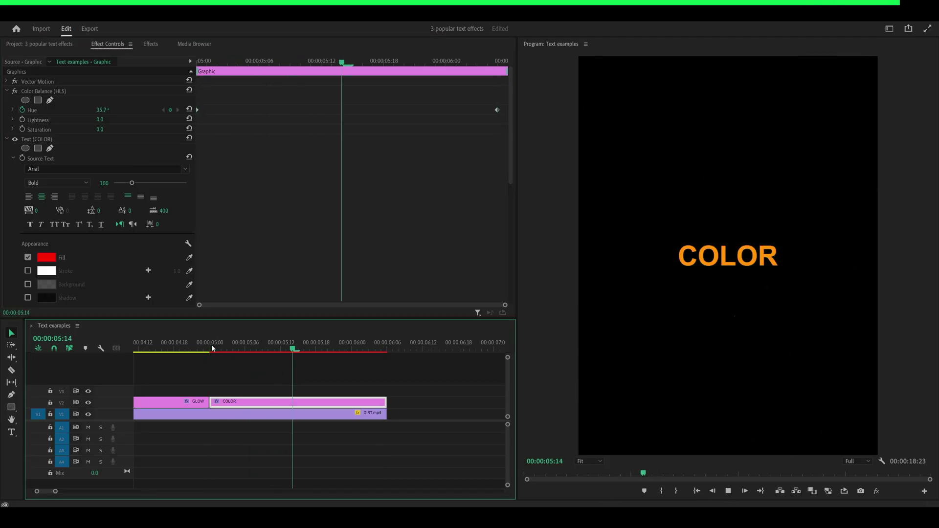